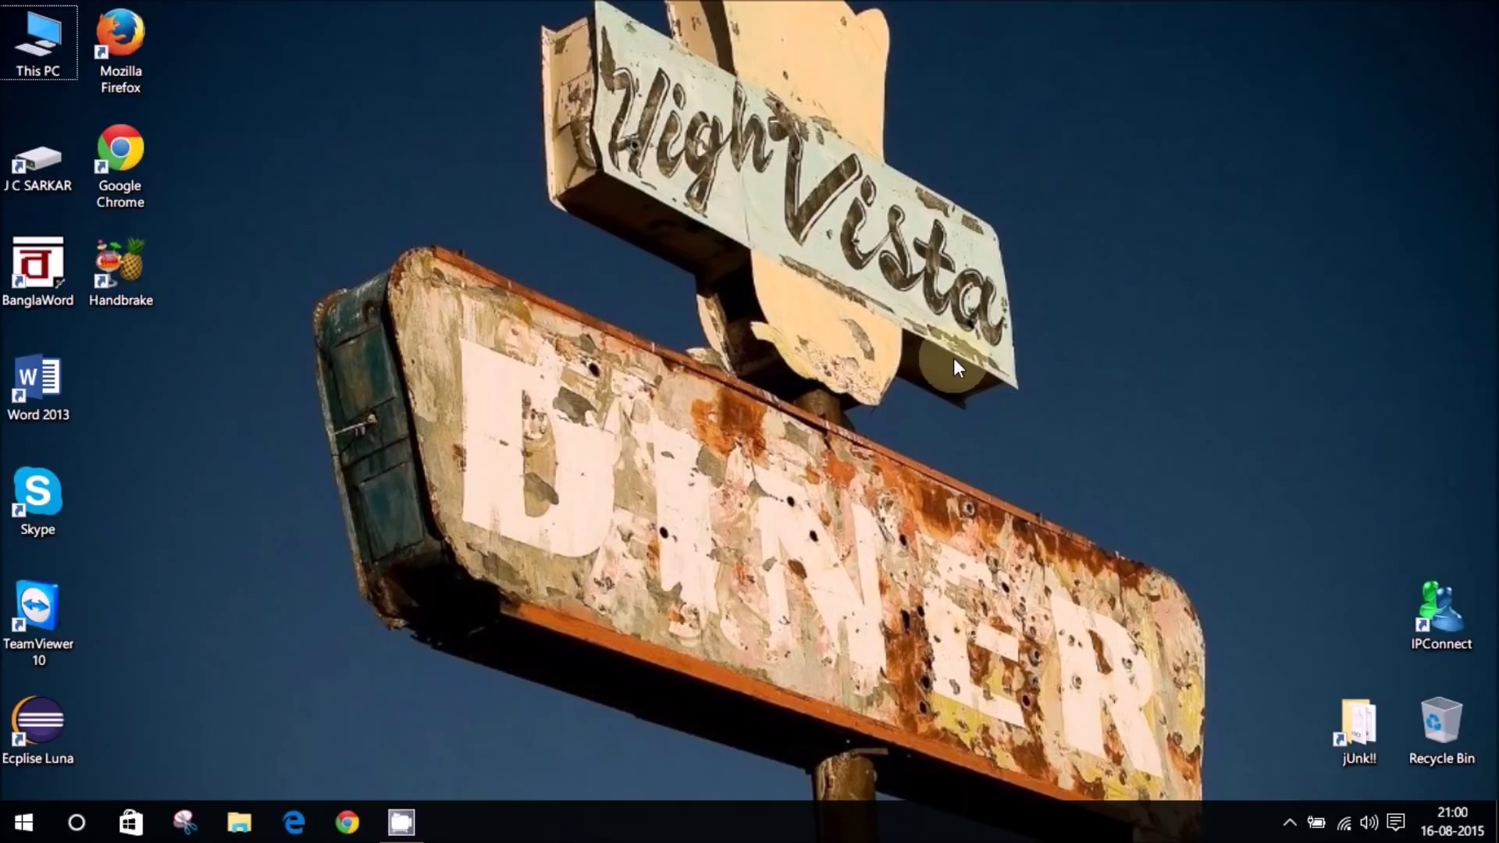
# Launch Settings from Start, restore and reposition its window, and go to Update & security
pyautogui.click(25, 822)
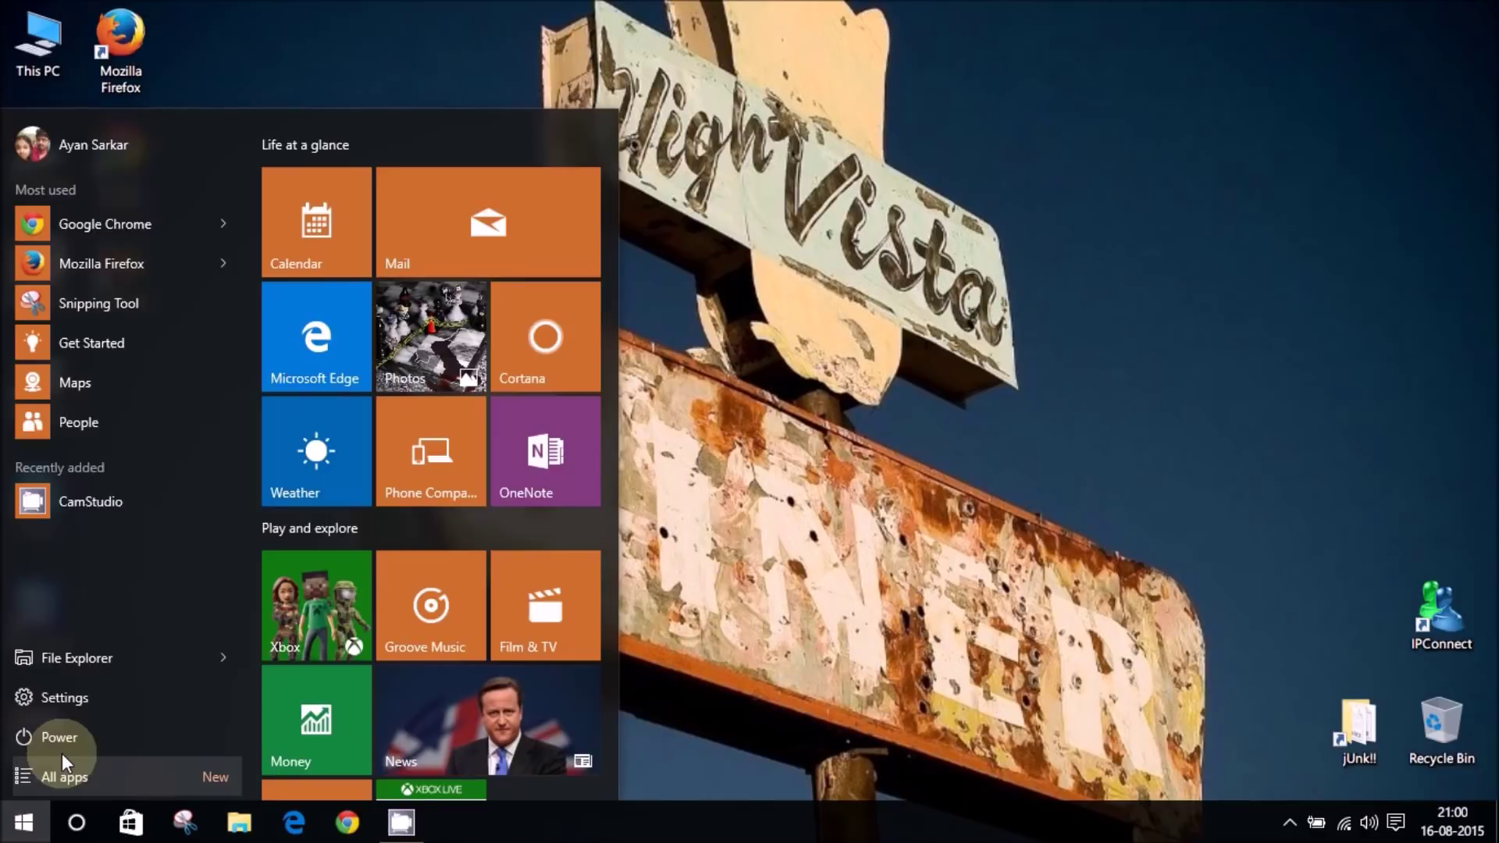
pyautogui.click(72, 697)
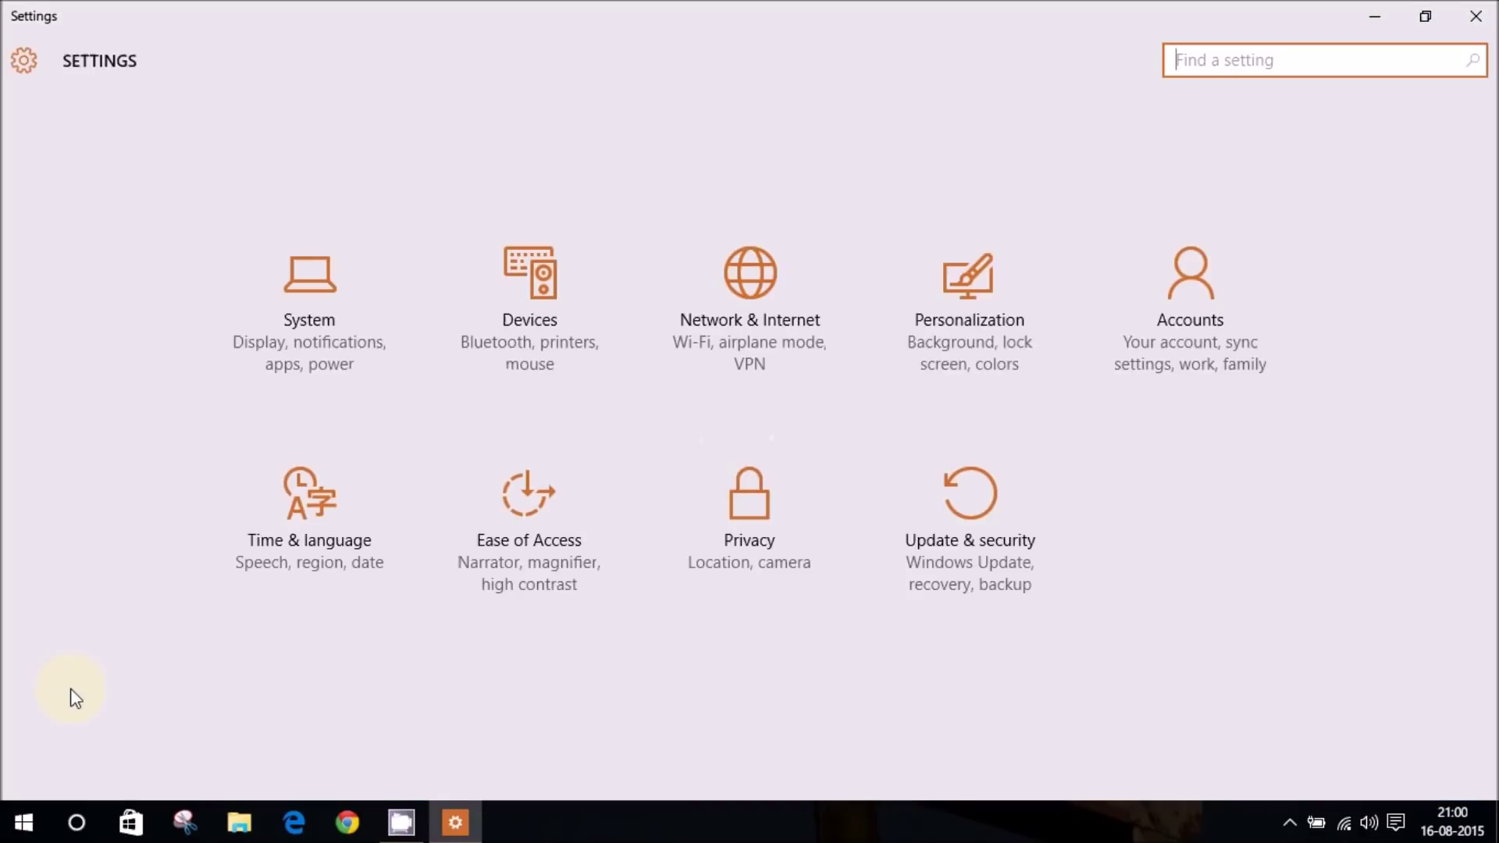
pyautogui.doubleClick(885, 25)
pyautogui.moveTo(885, 25); pyautogui.dragTo(726, 57)
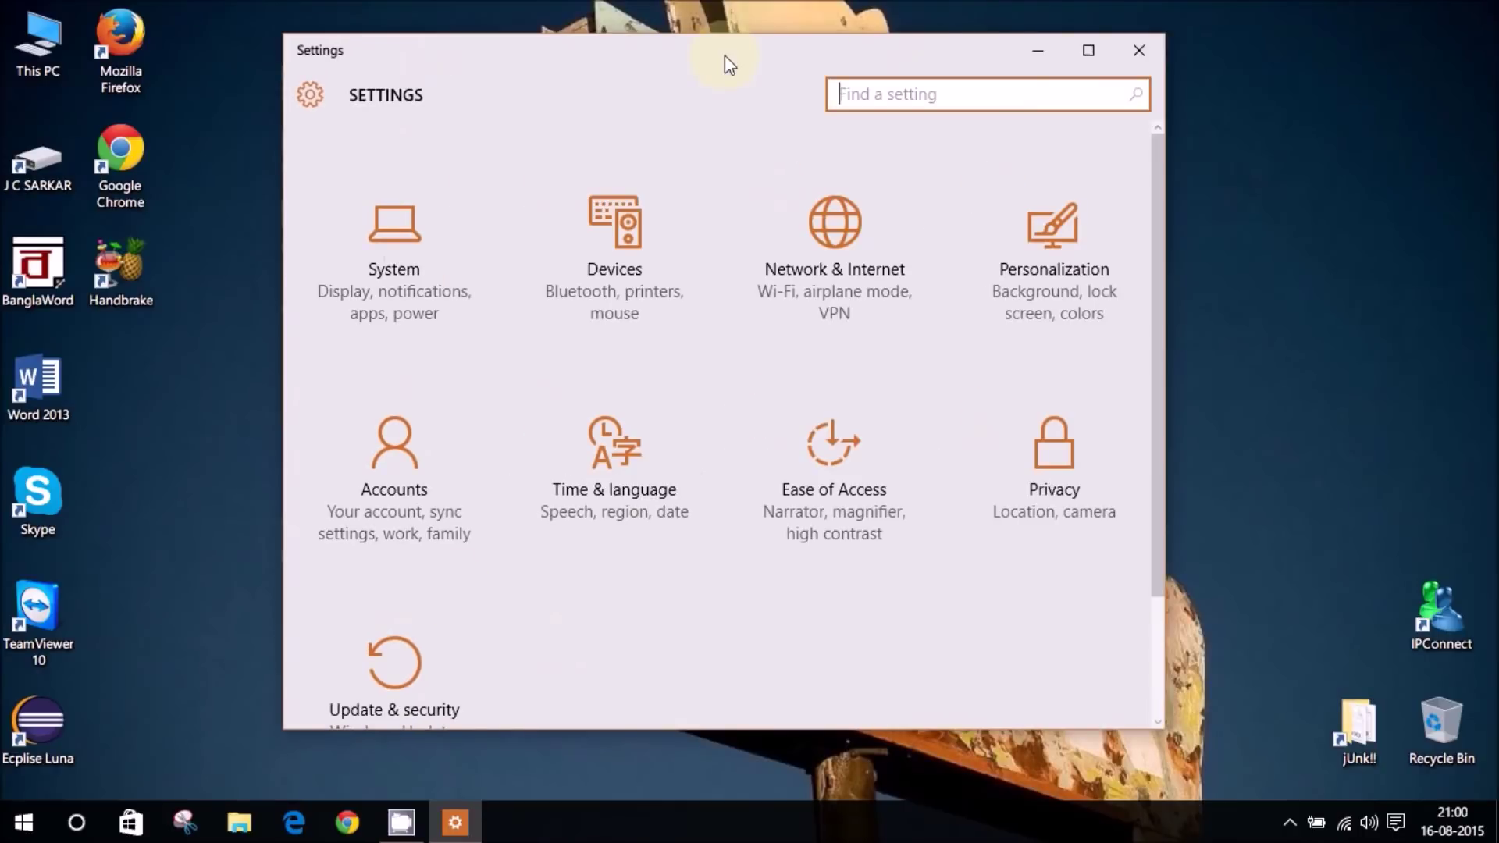
pyautogui.click(457, 593)
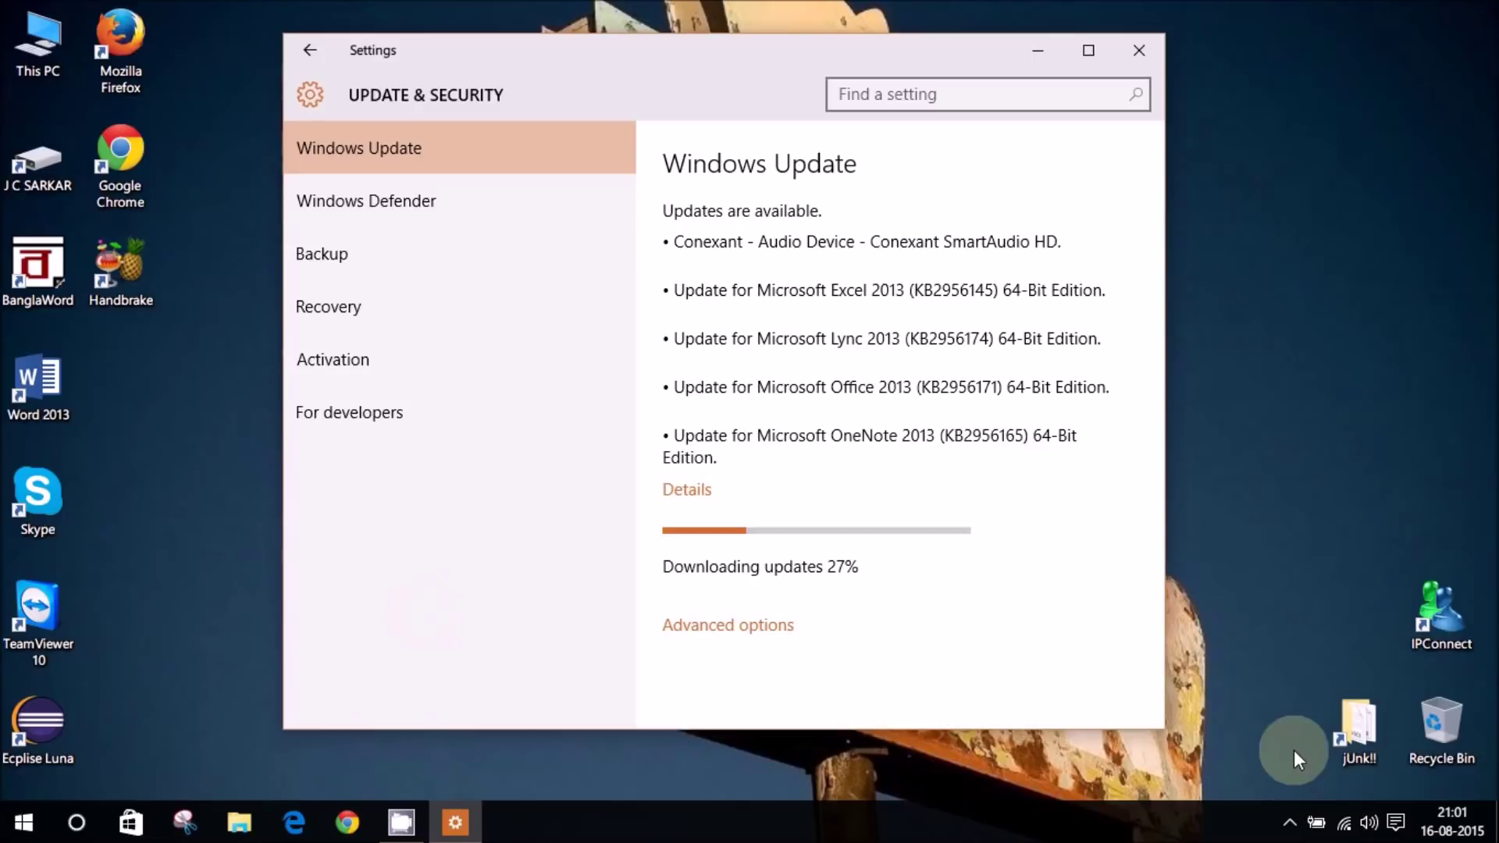
pyautogui.click(1341, 829)
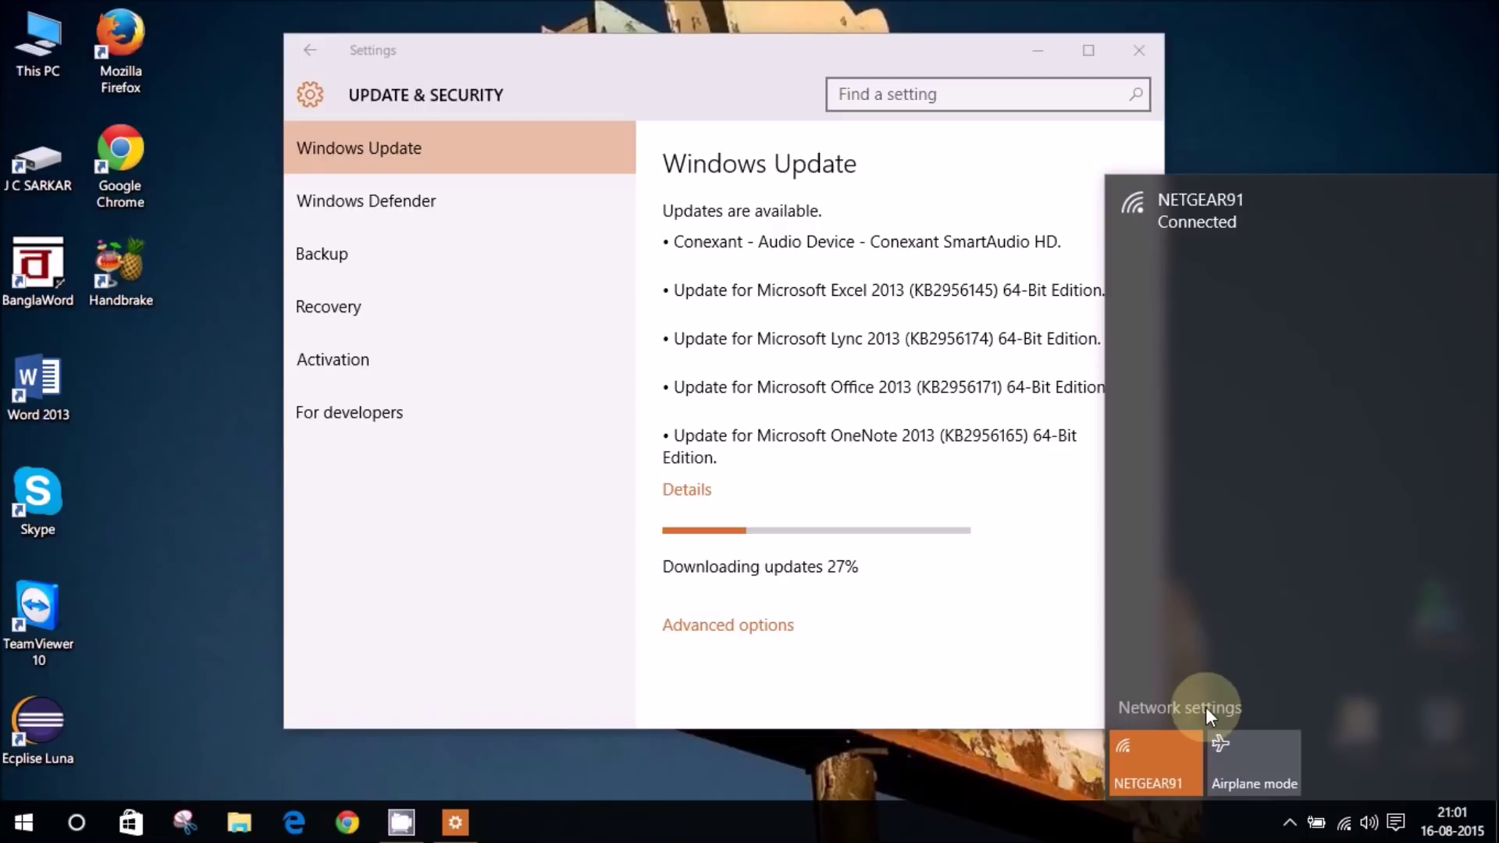
# Turn on Set as metered connection in the NETGEAR91 Wi-Fi advanced options
pyautogui.click(1205, 707)
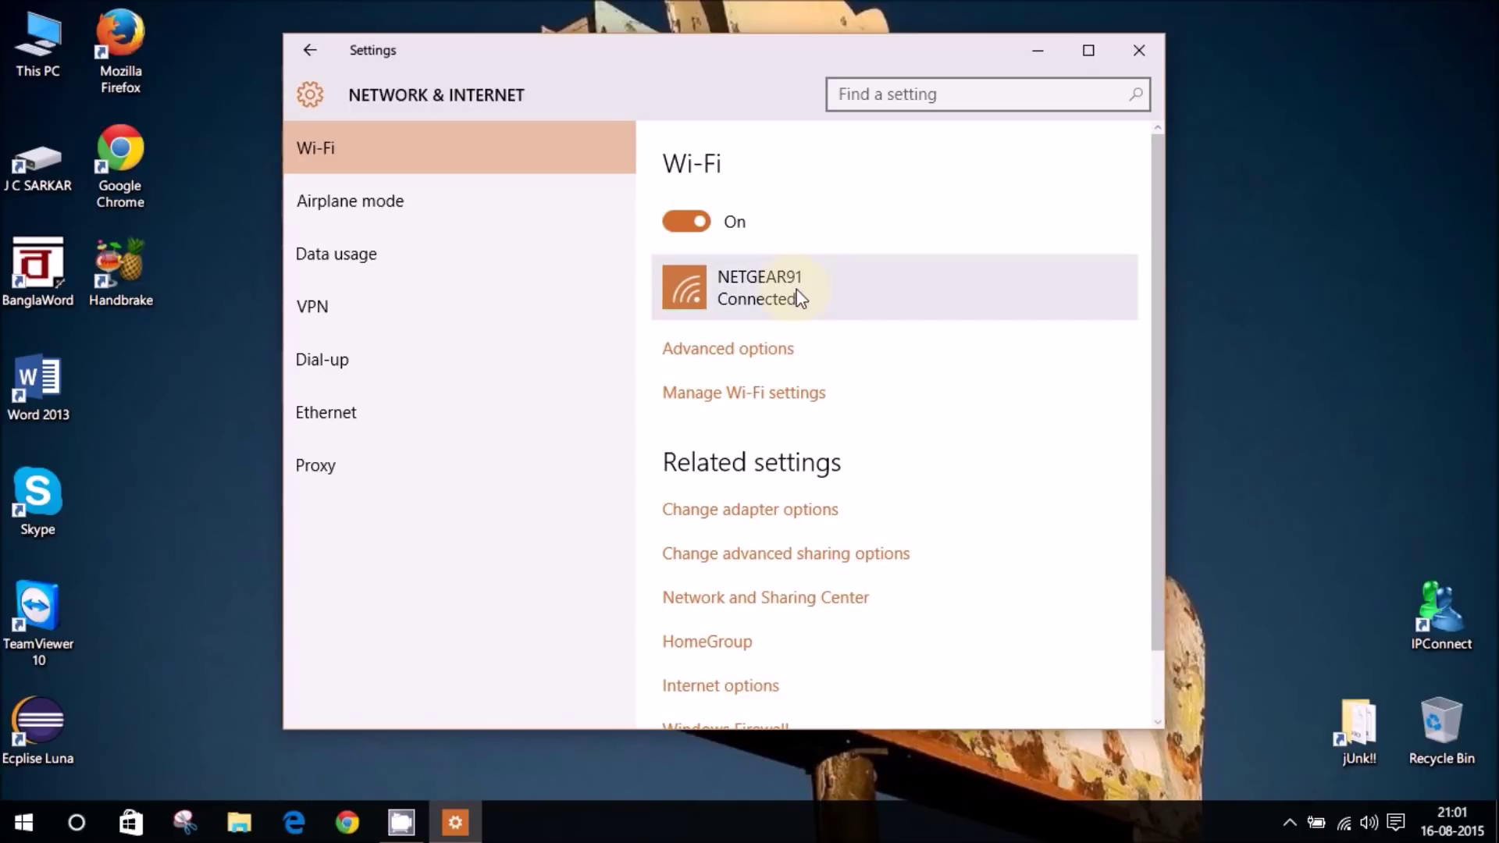
pyautogui.click(762, 355)
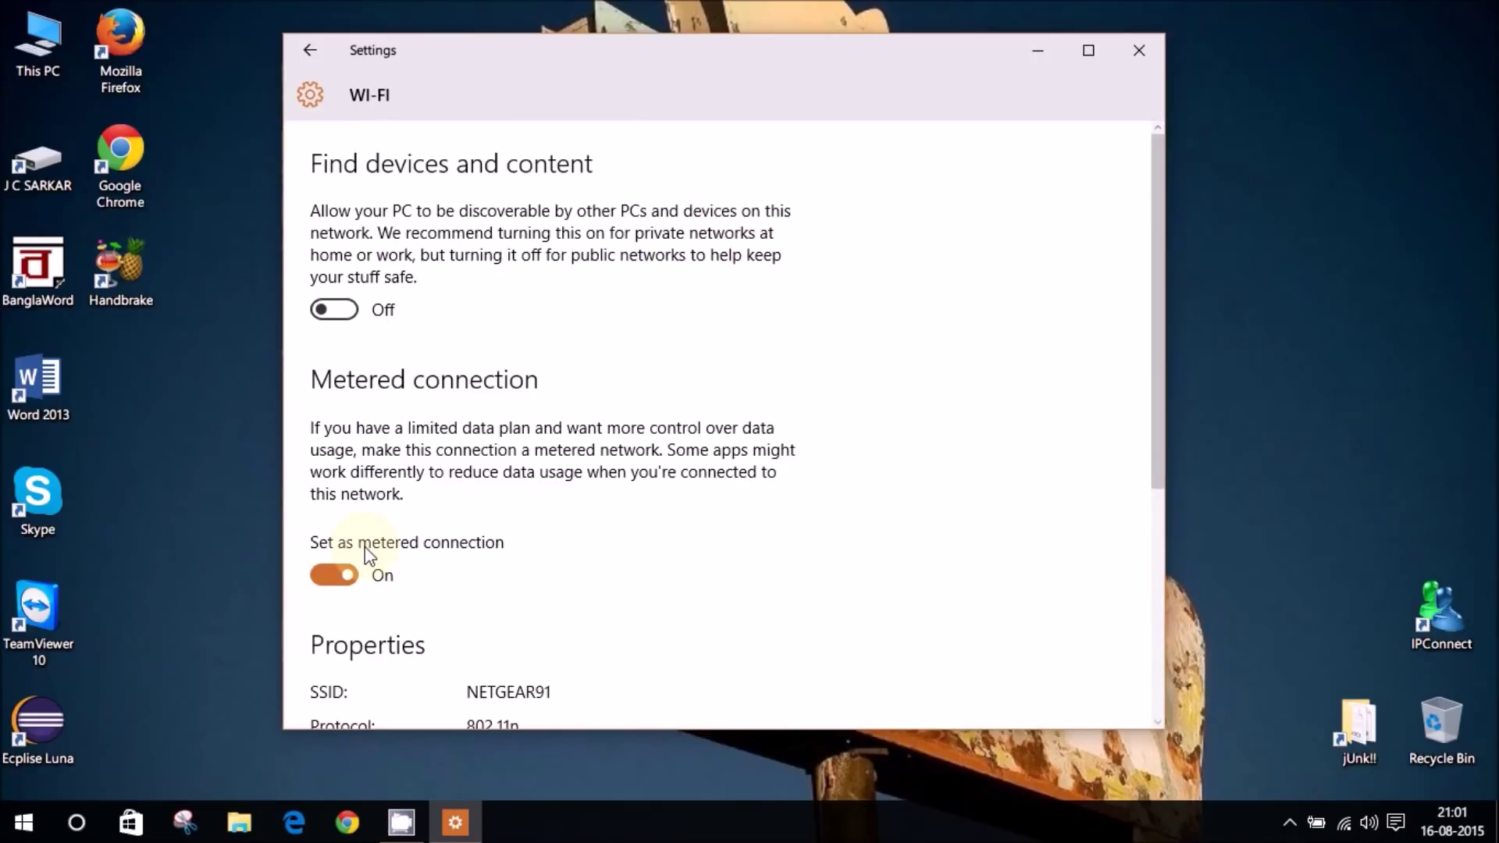
pyautogui.moveTo(648, 60); pyautogui.dragTo(598, 26)
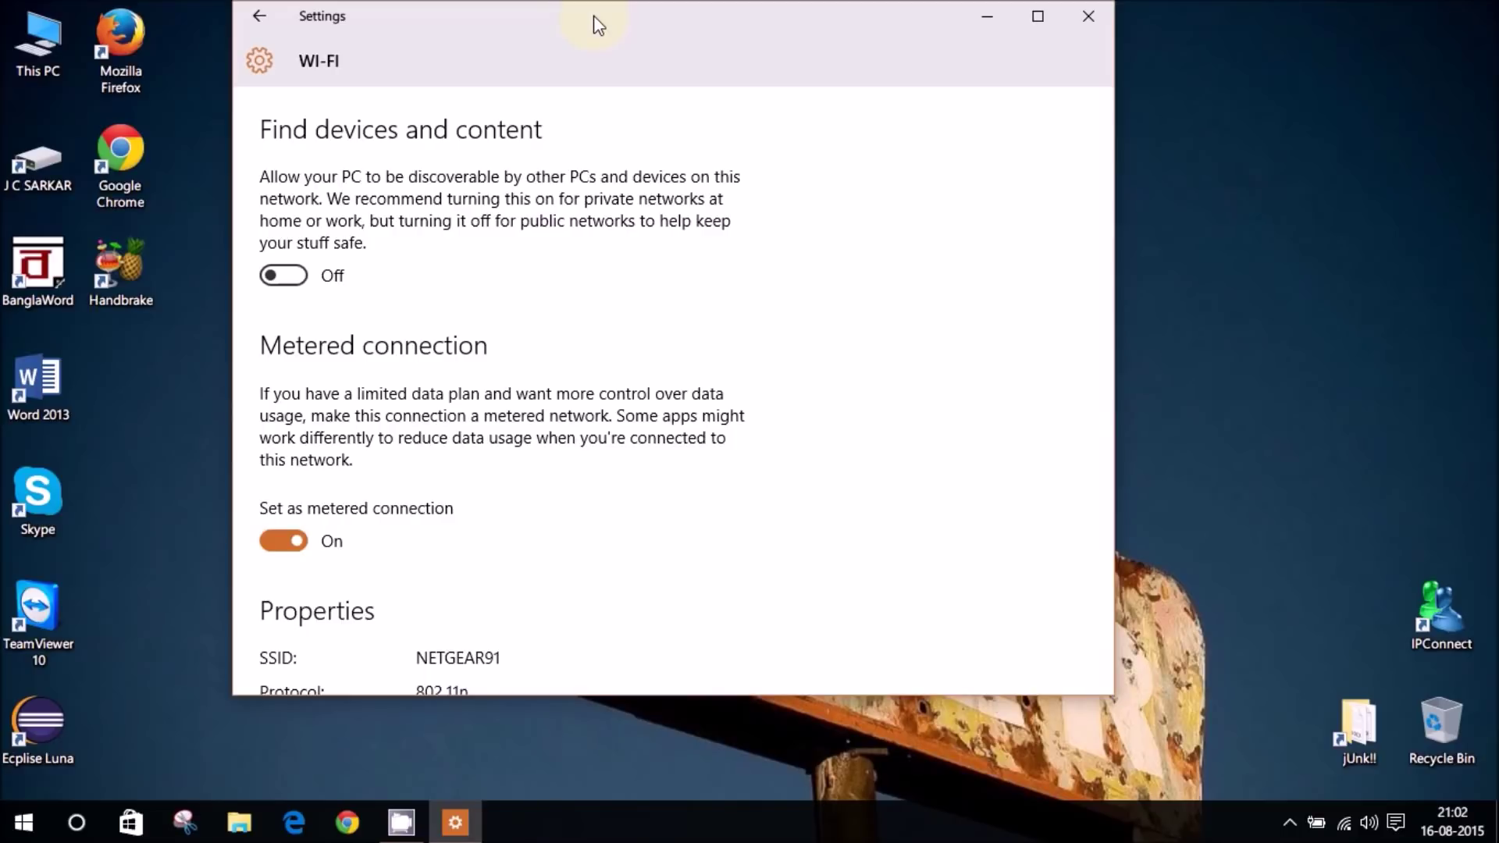
pyautogui.click(1037, 8)
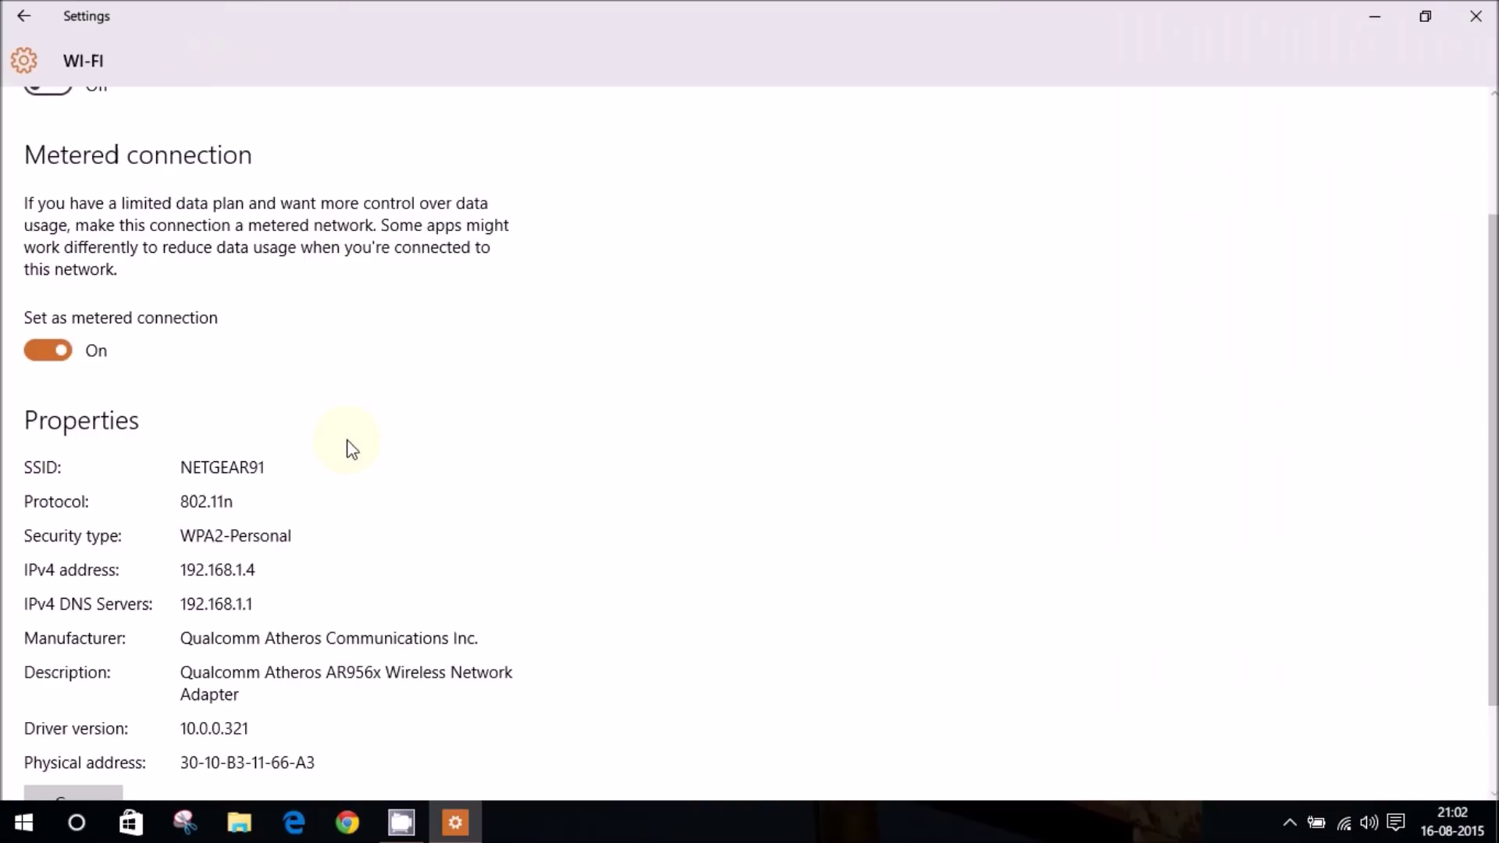
pyautogui.scroll(-1, 349, 449)
# Go back to the Wi-Fi page, close Settings, and bring up the Start menu
pyautogui.click(40, 27)
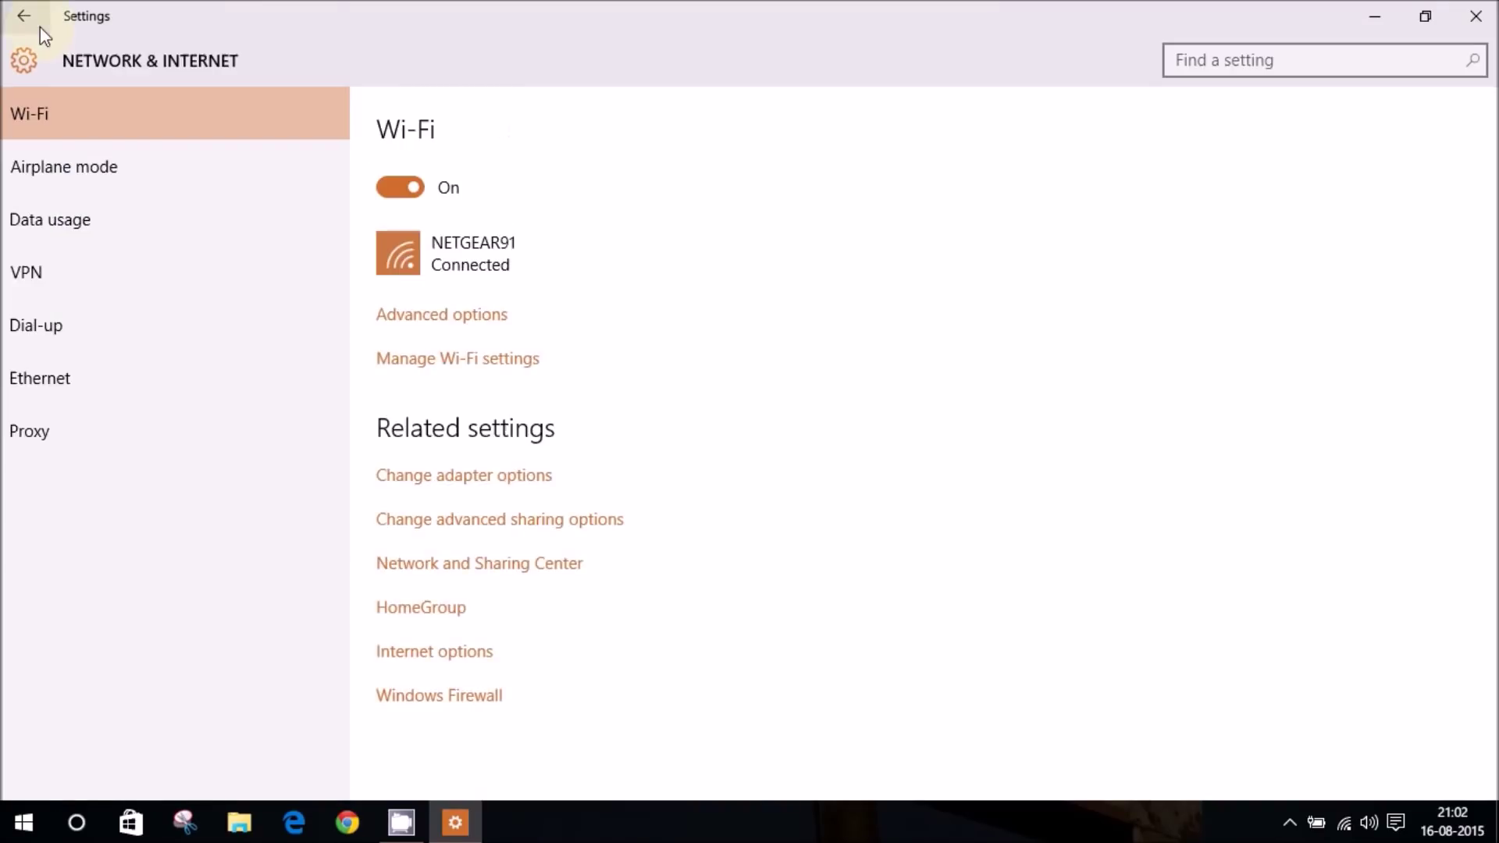
pyautogui.click(1478, 11)
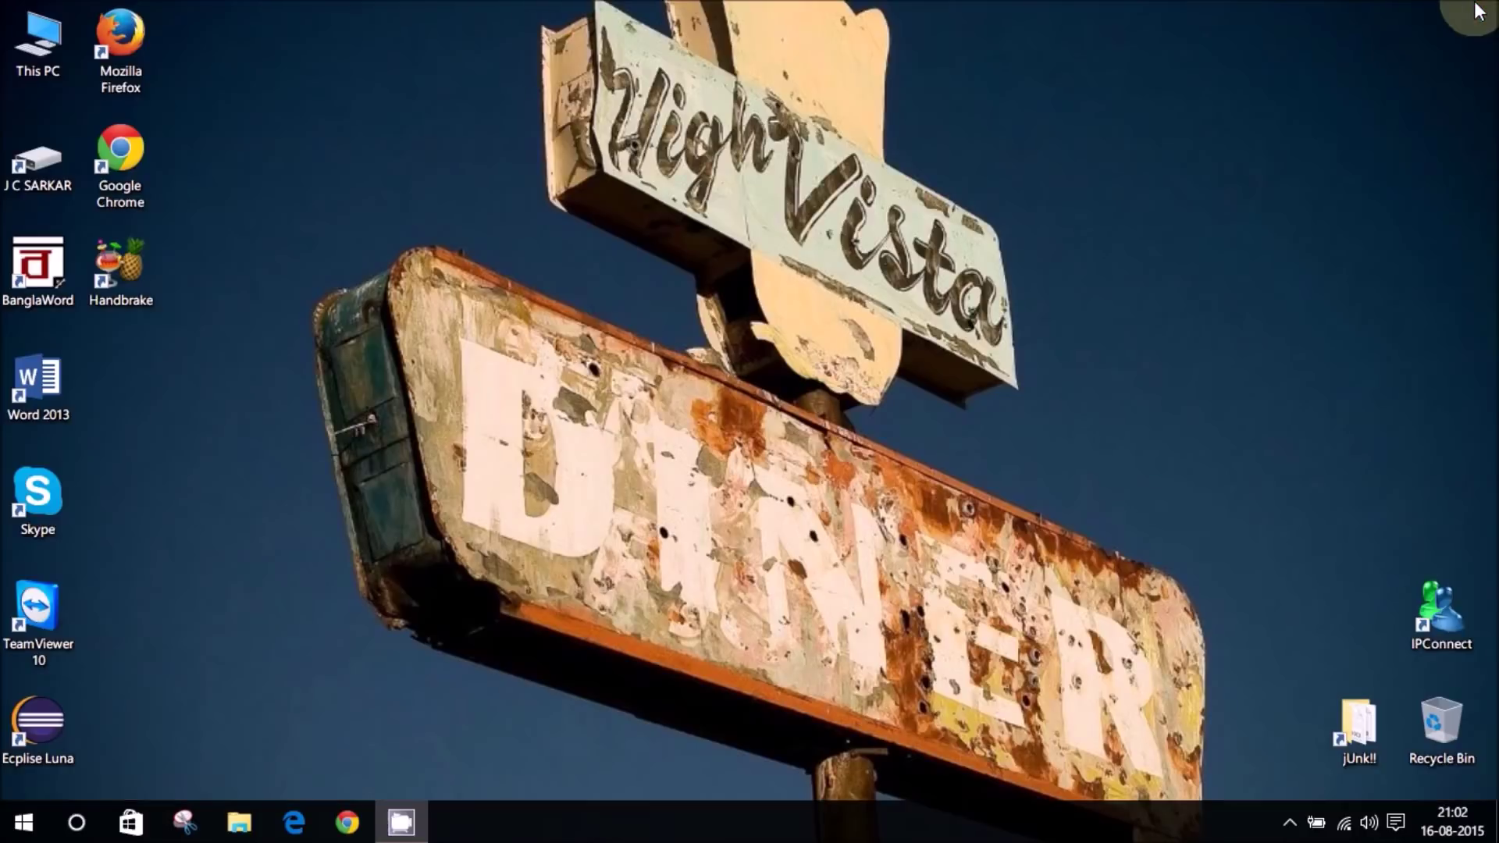
pyautogui.click(22, 828)
# Launch the Local Group Policy Editor with a gpedit search, maximize it, and widen the tree pane
pyautogui.click(22, 827)
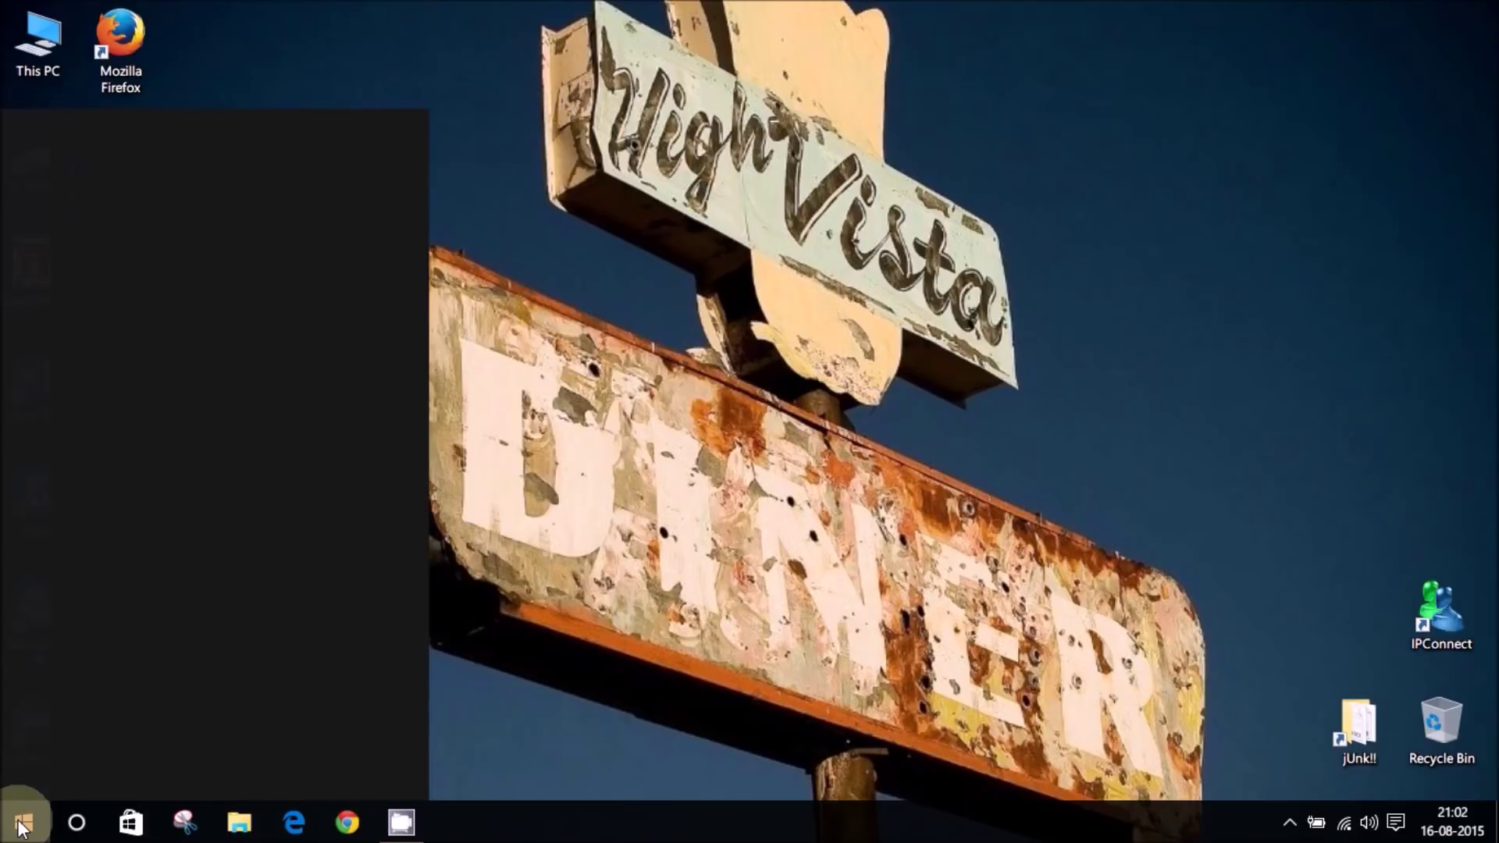
pyautogui.write('gep')
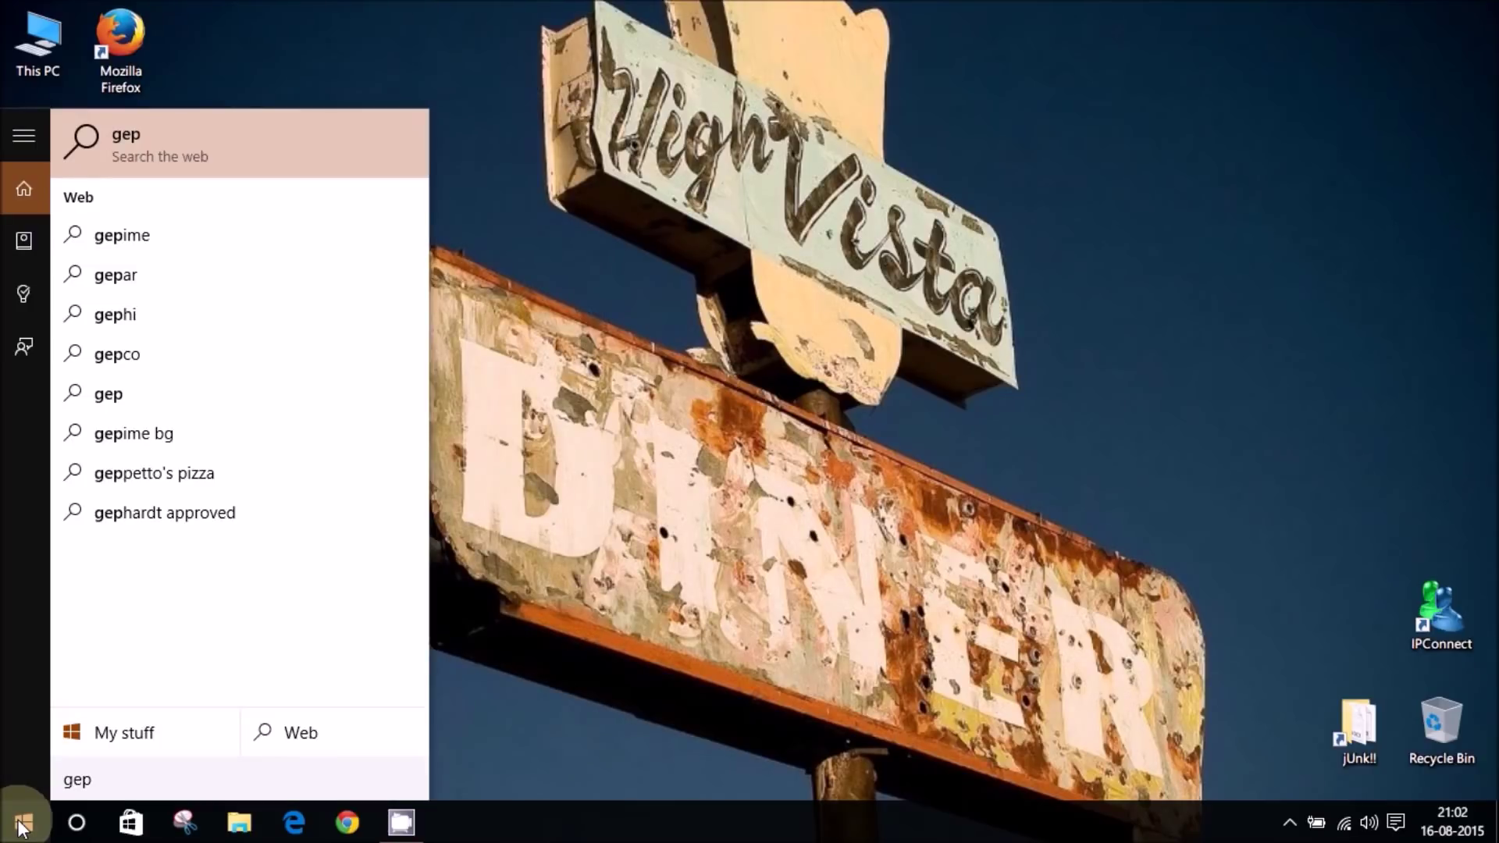
pyautogui.press('BackSpace')
pyautogui.press('BackSpace')
pyautogui.write('pedit')
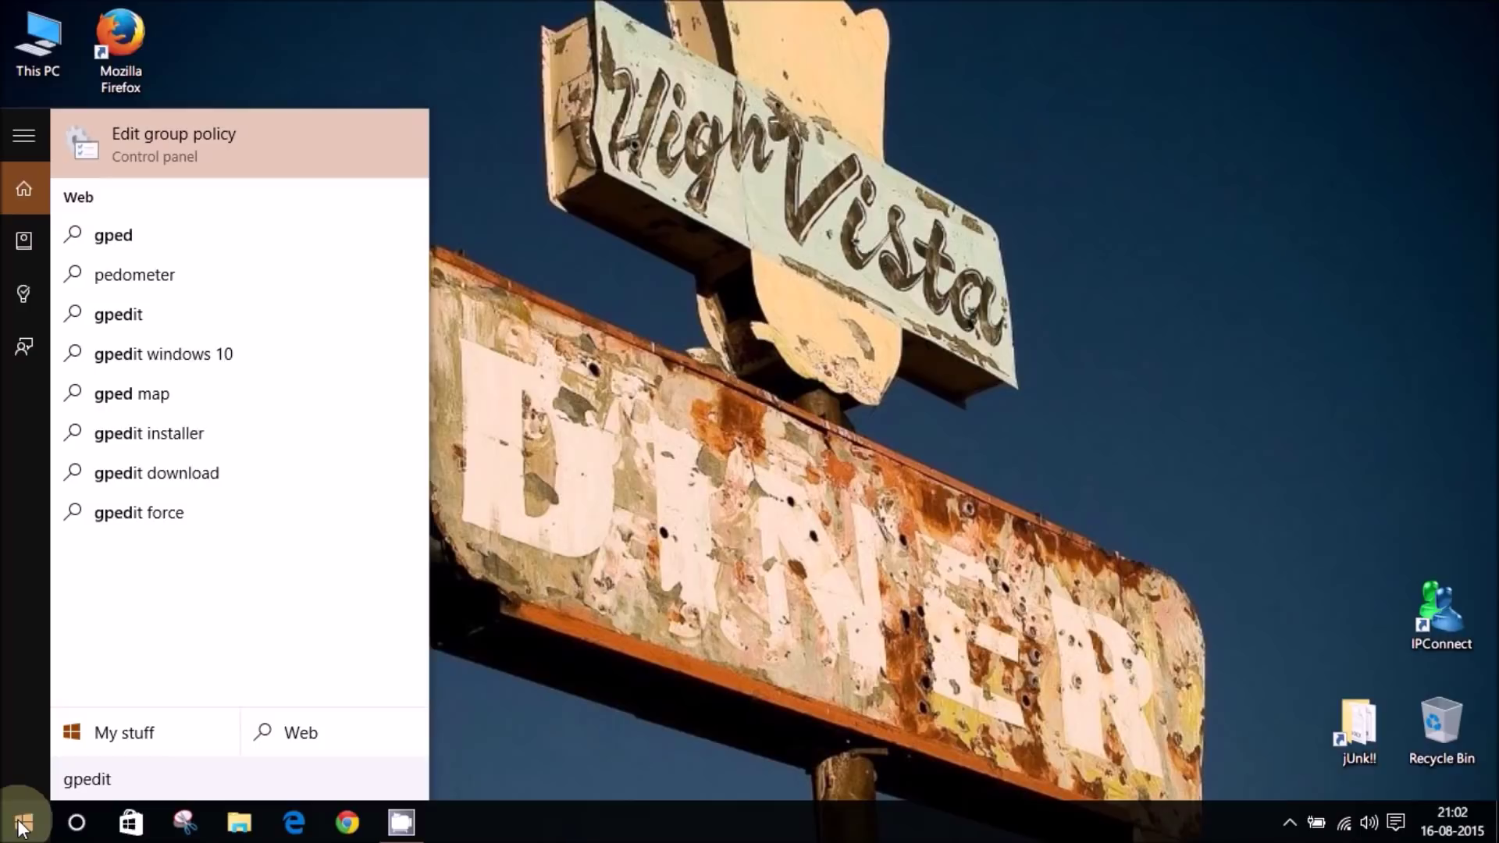
pyautogui.press('Return')
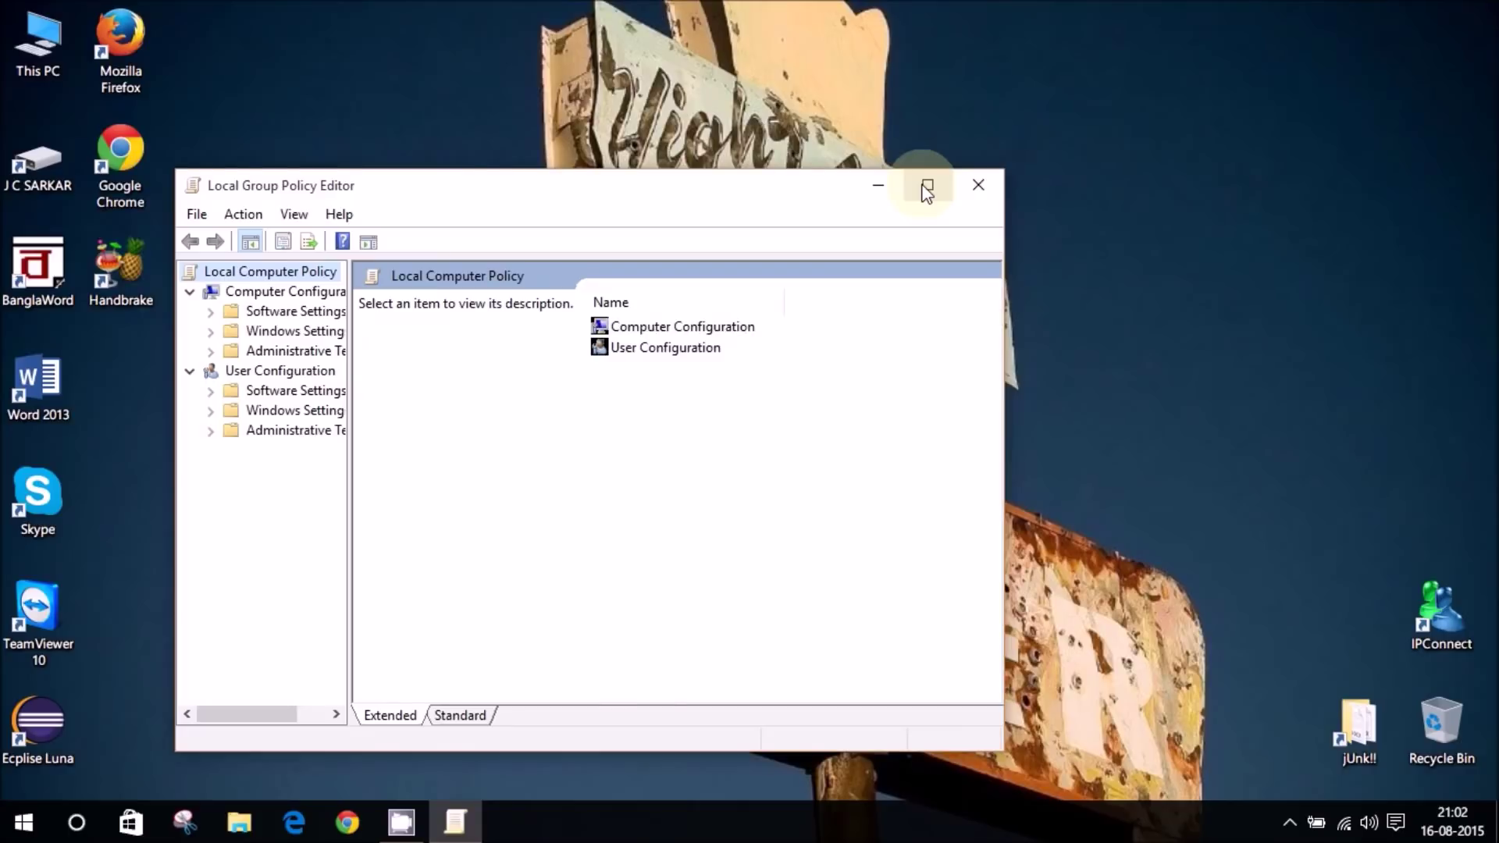
pyautogui.click(926, 187)
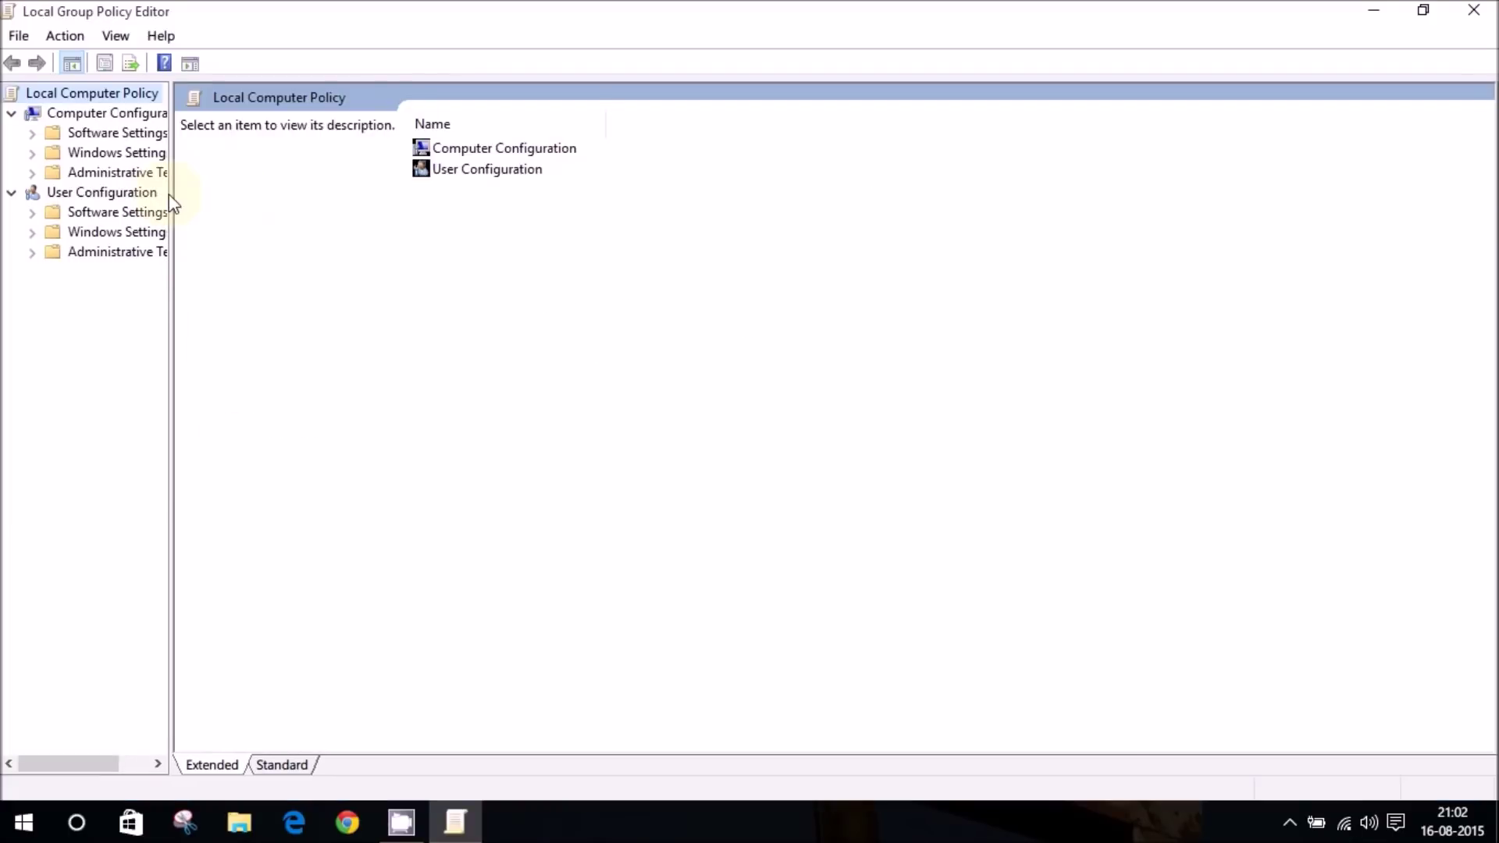
pyautogui.moveTo(169, 194); pyautogui.dragTo(265, 193)
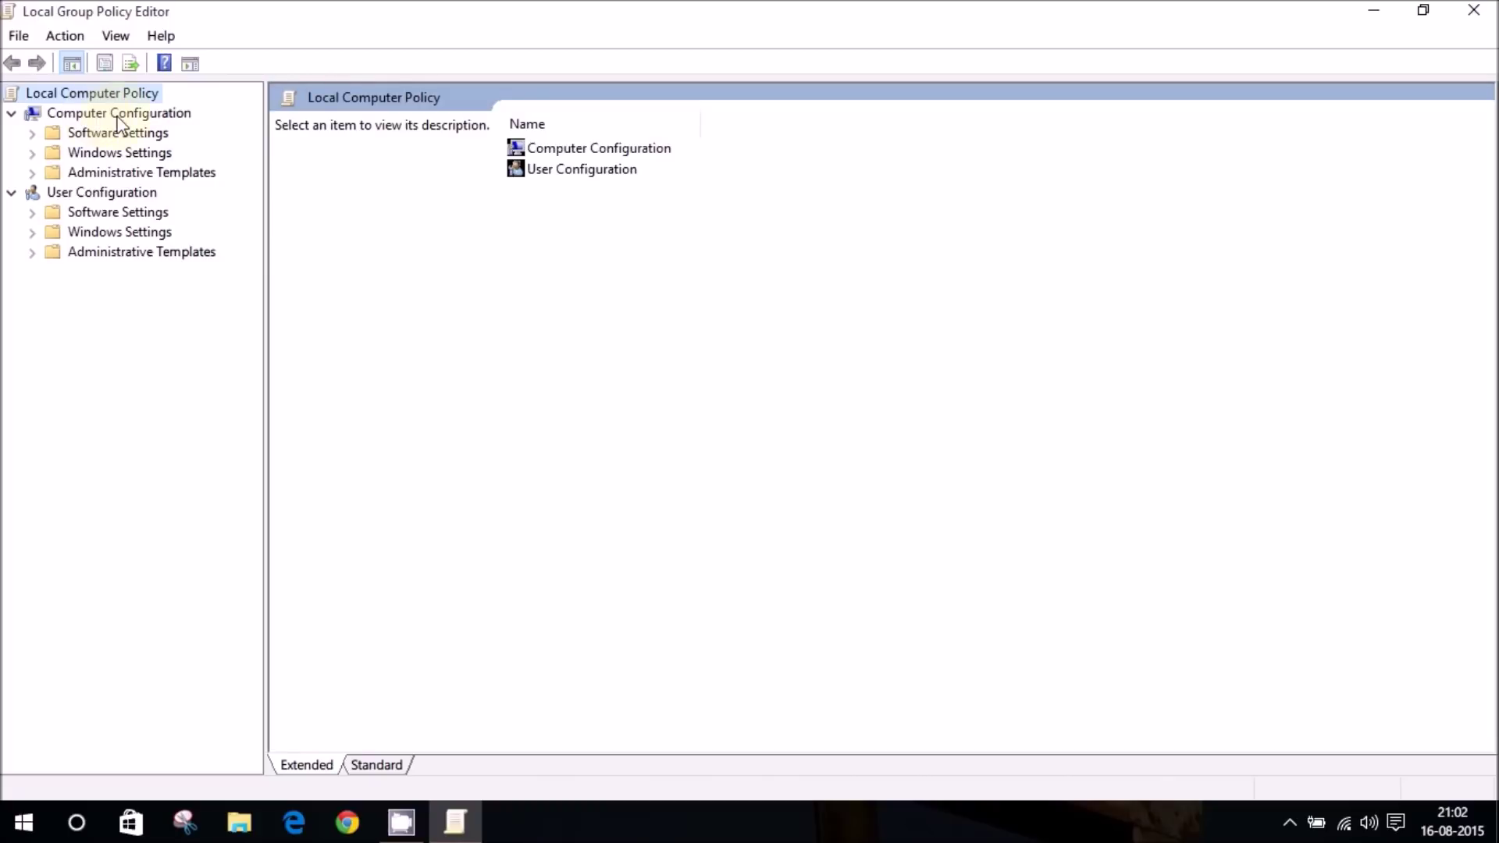
# Expand Administrative Templates > Windows Components > Windows Update and open Configure Automatic Updates
pyautogui.click(34, 173)
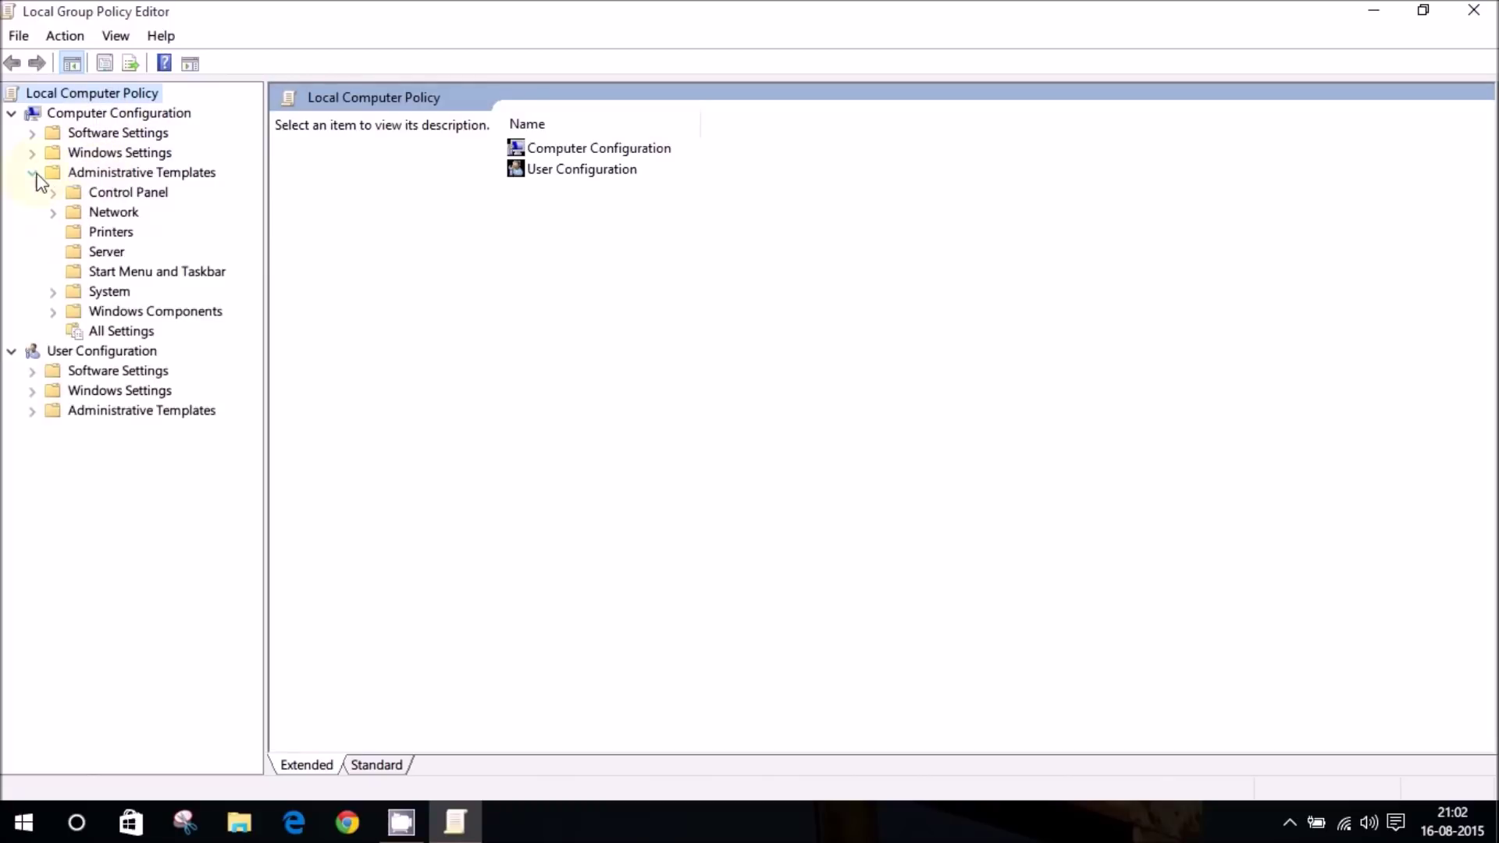
pyautogui.click(55, 313)
pyautogui.scroll(-2, 157, 265)
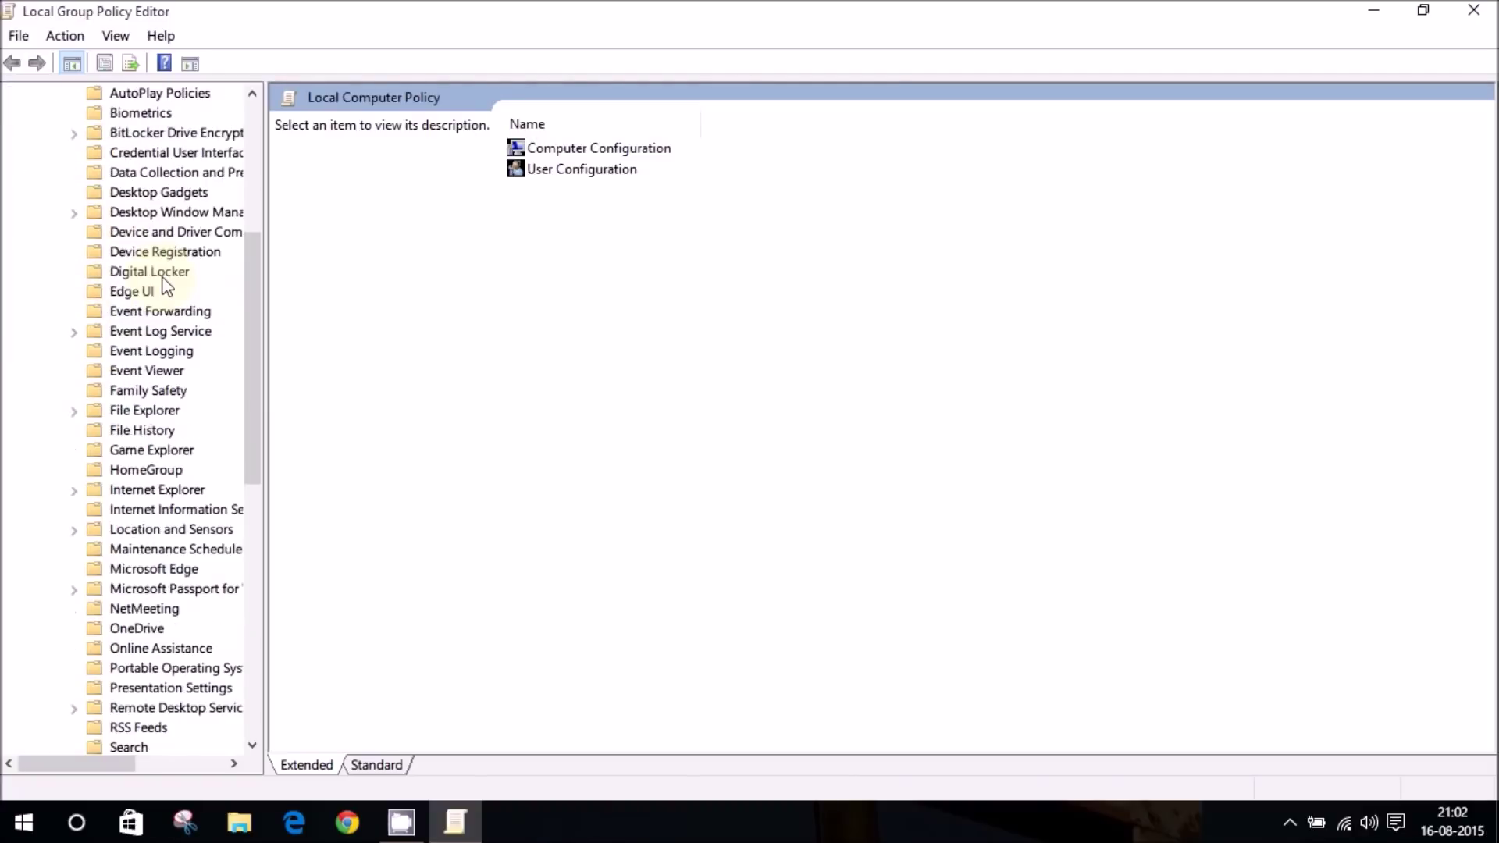
pyautogui.scroll(-7, 165, 288)
pyautogui.scroll(-4, 162, 310)
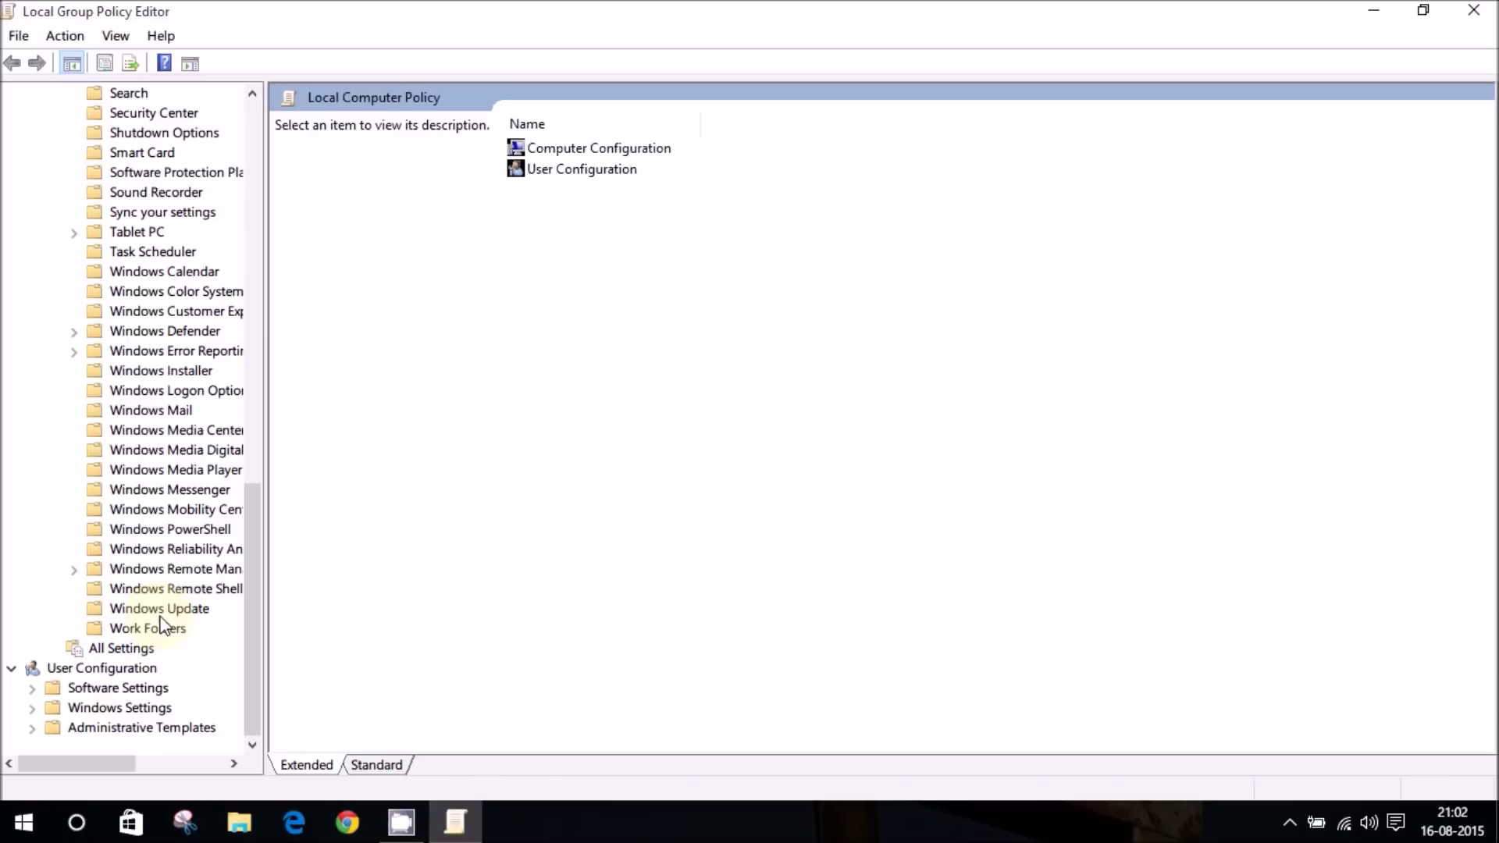
pyautogui.click(160, 615)
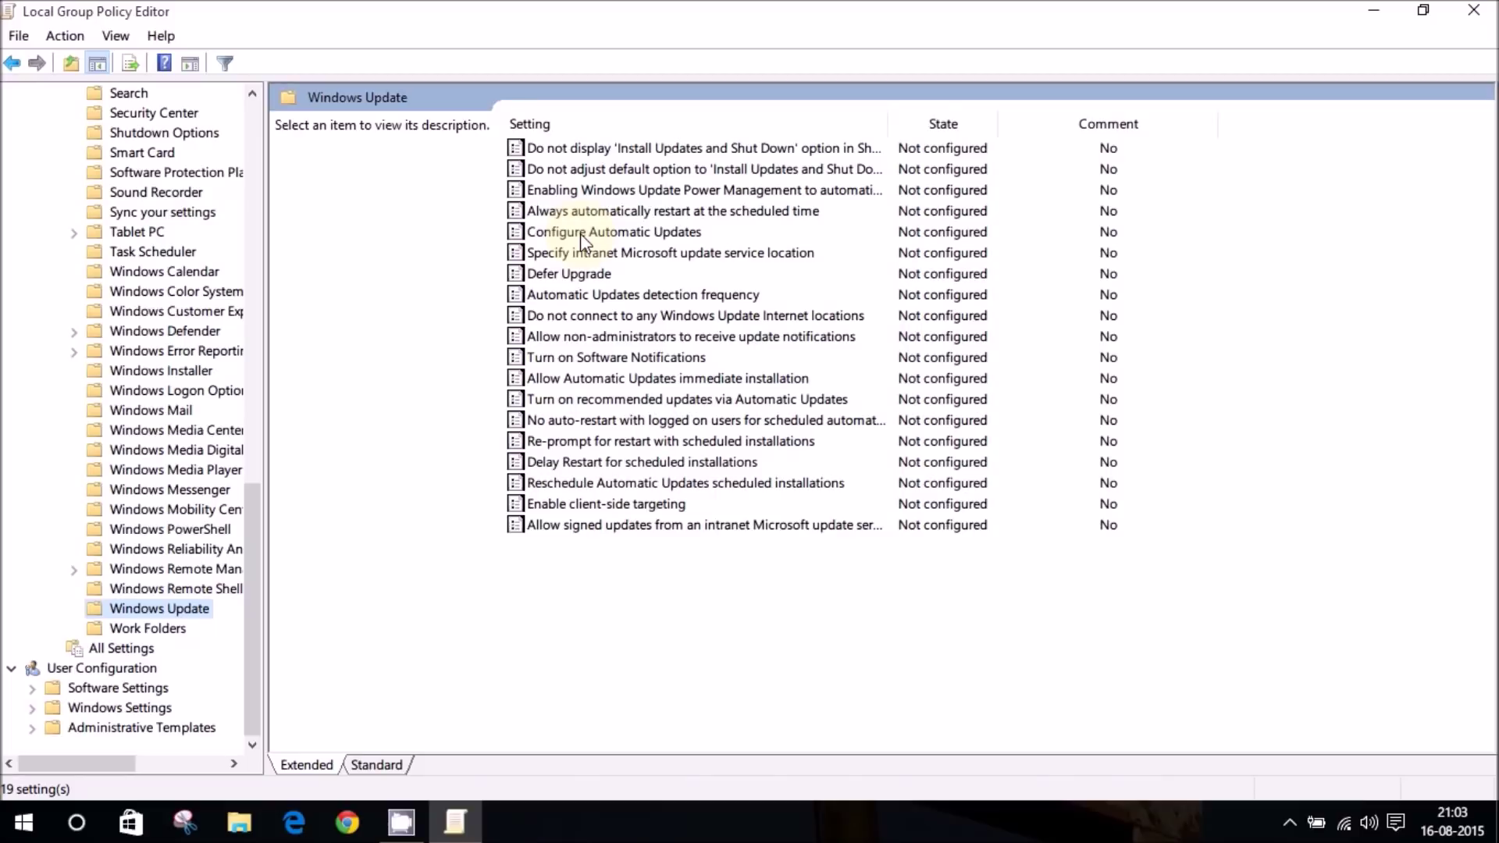
pyautogui.doubleClick(609, 234)
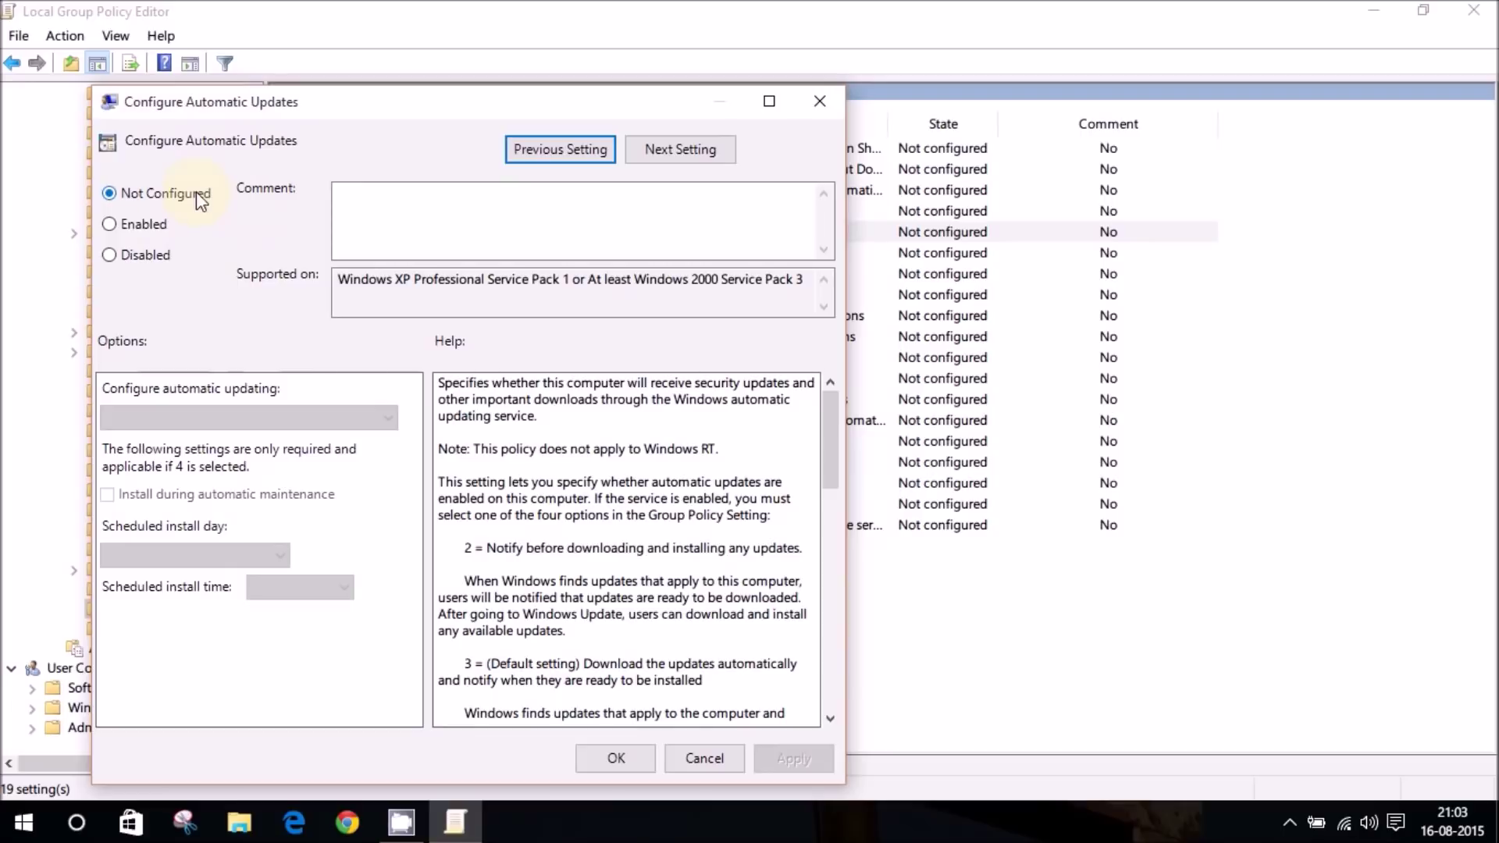
# Enable Configure Automatic Updates with option 2, notify for download and install, apply it, and close the editor
pyautogui.click(114, 226)
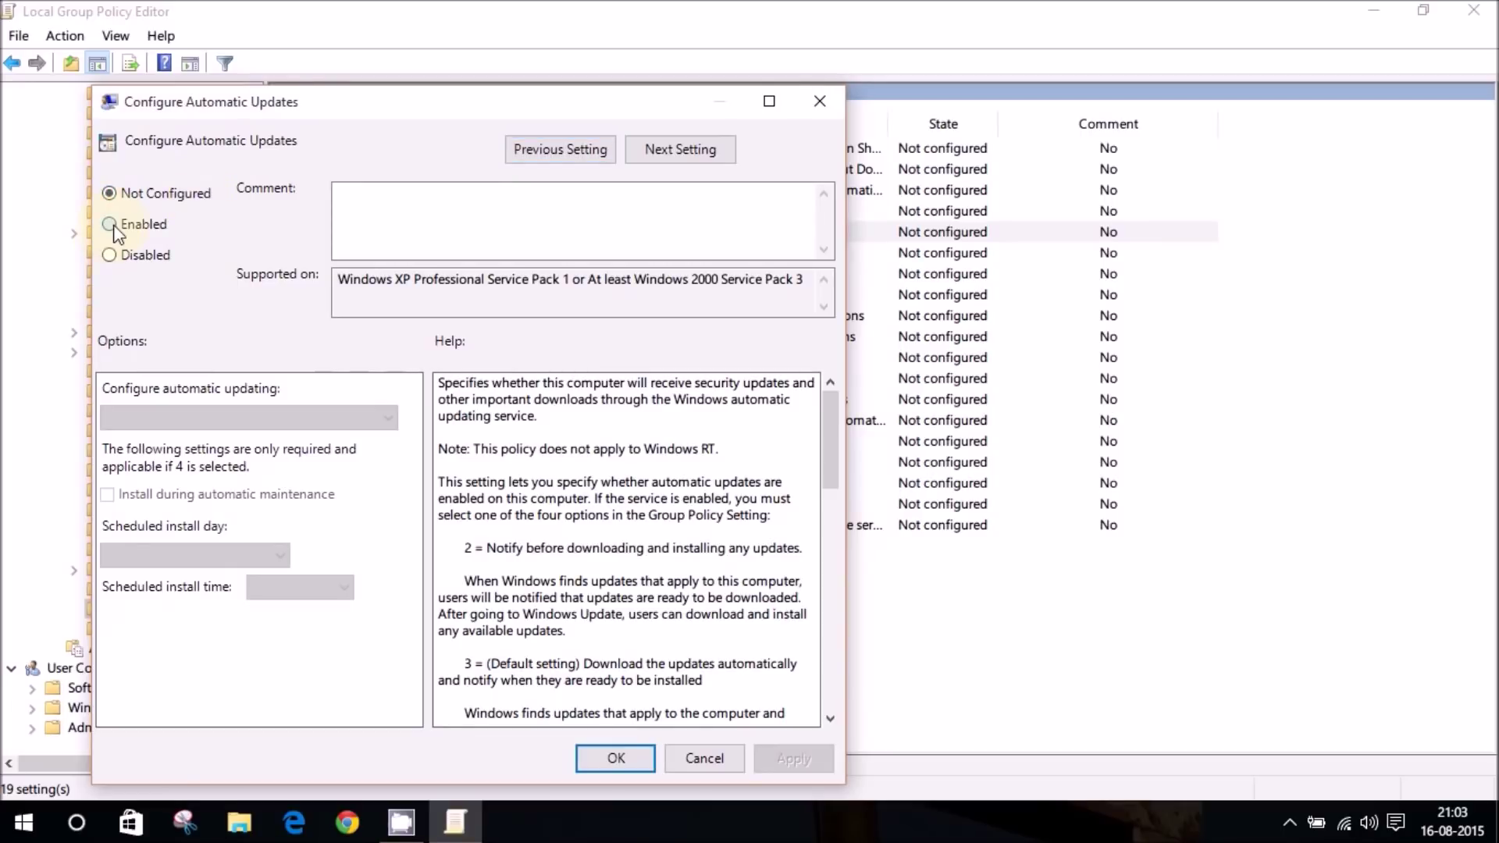
pyautogui.click(114, 226)
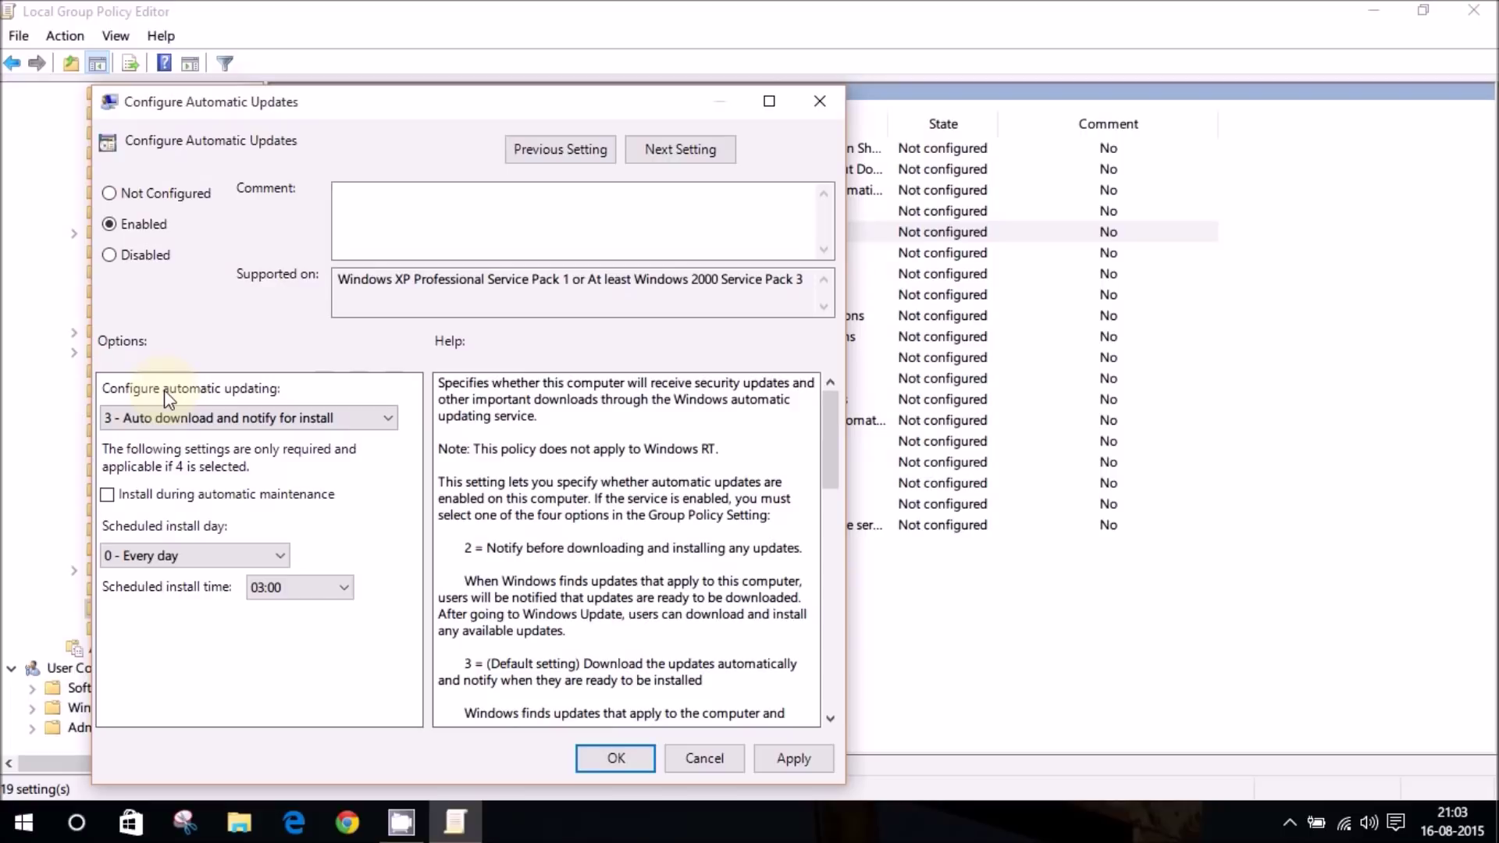
pyautogui.click(152, 419)
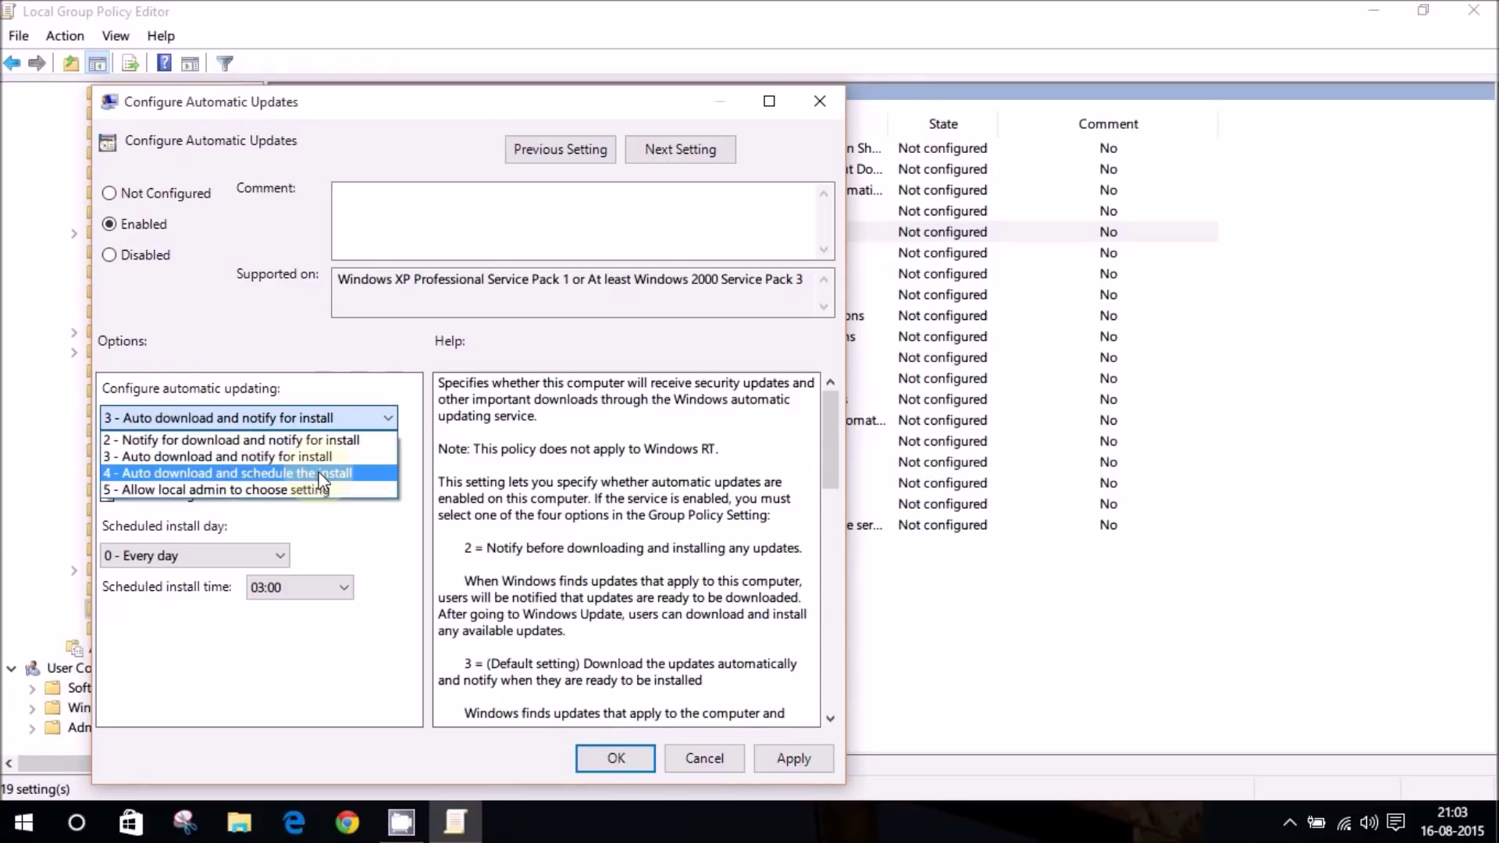
pyautogui.click(165, 441)
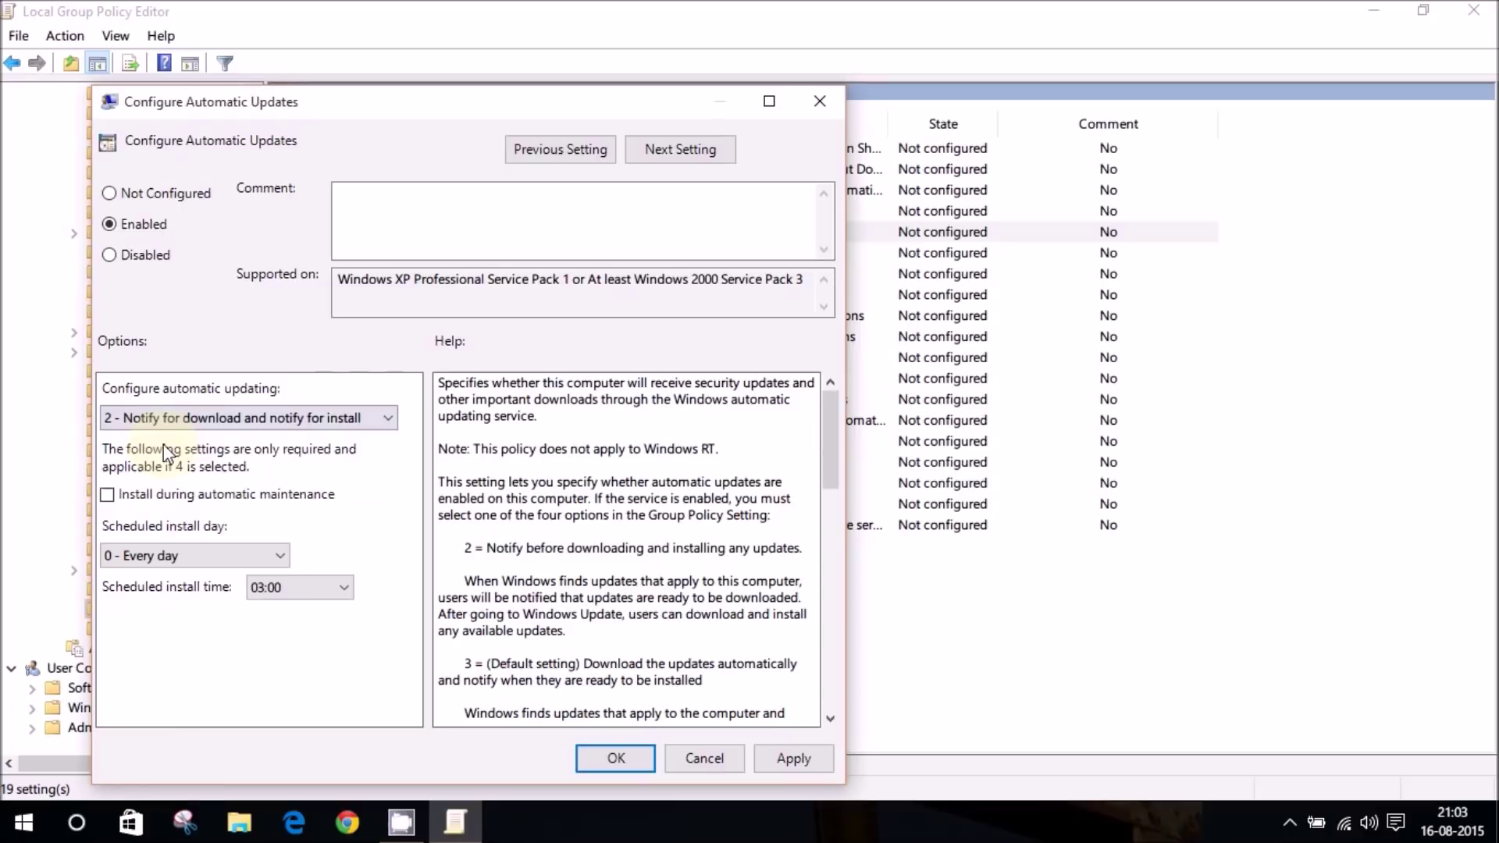
pyautogui.click(769, 758)
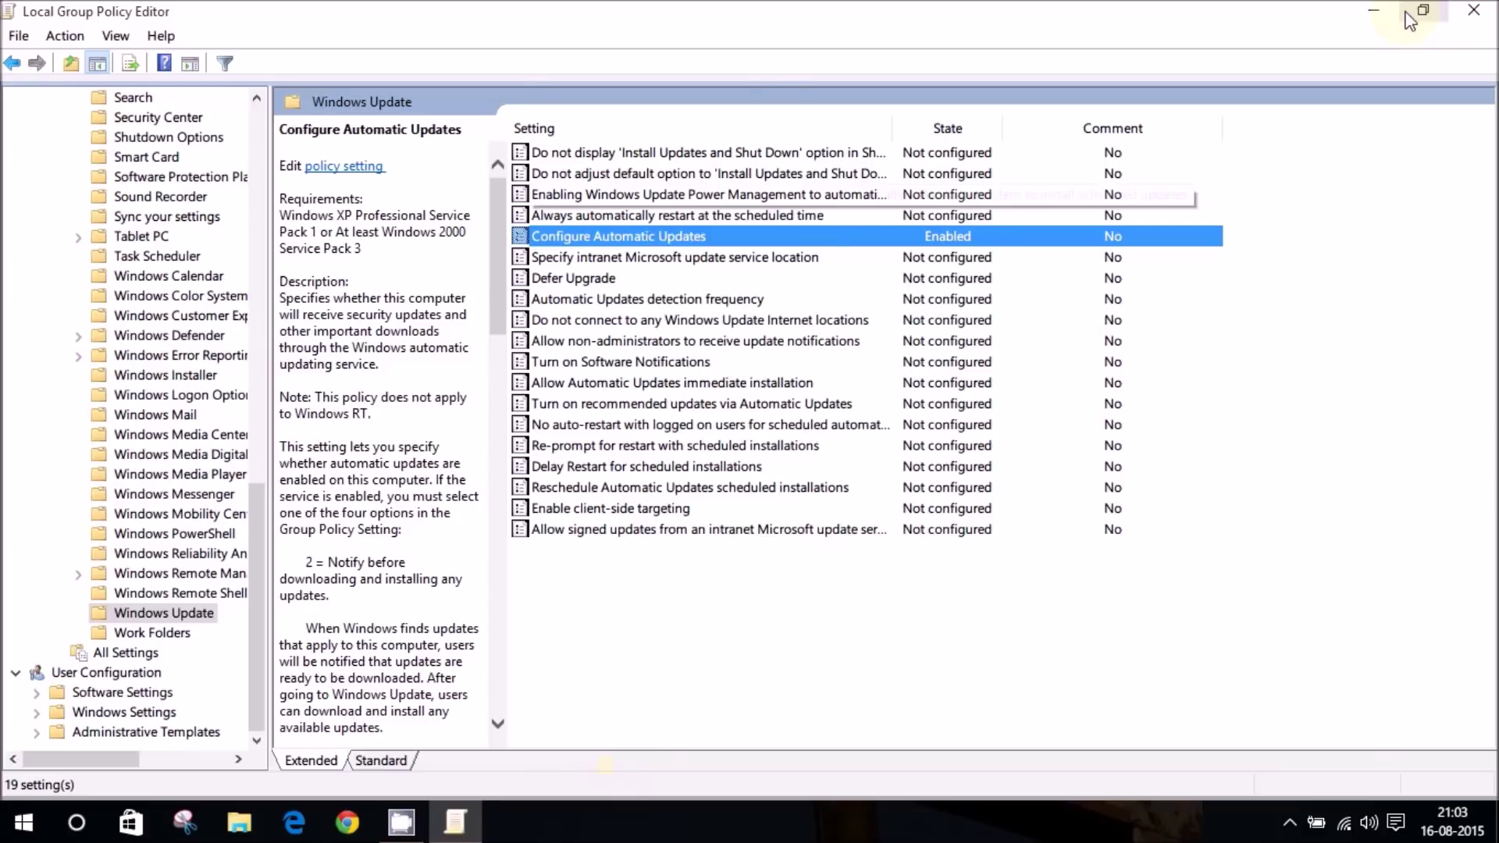
pyautogui.hotkey('alt', 'F4')
pyautogui.click(25, 820)
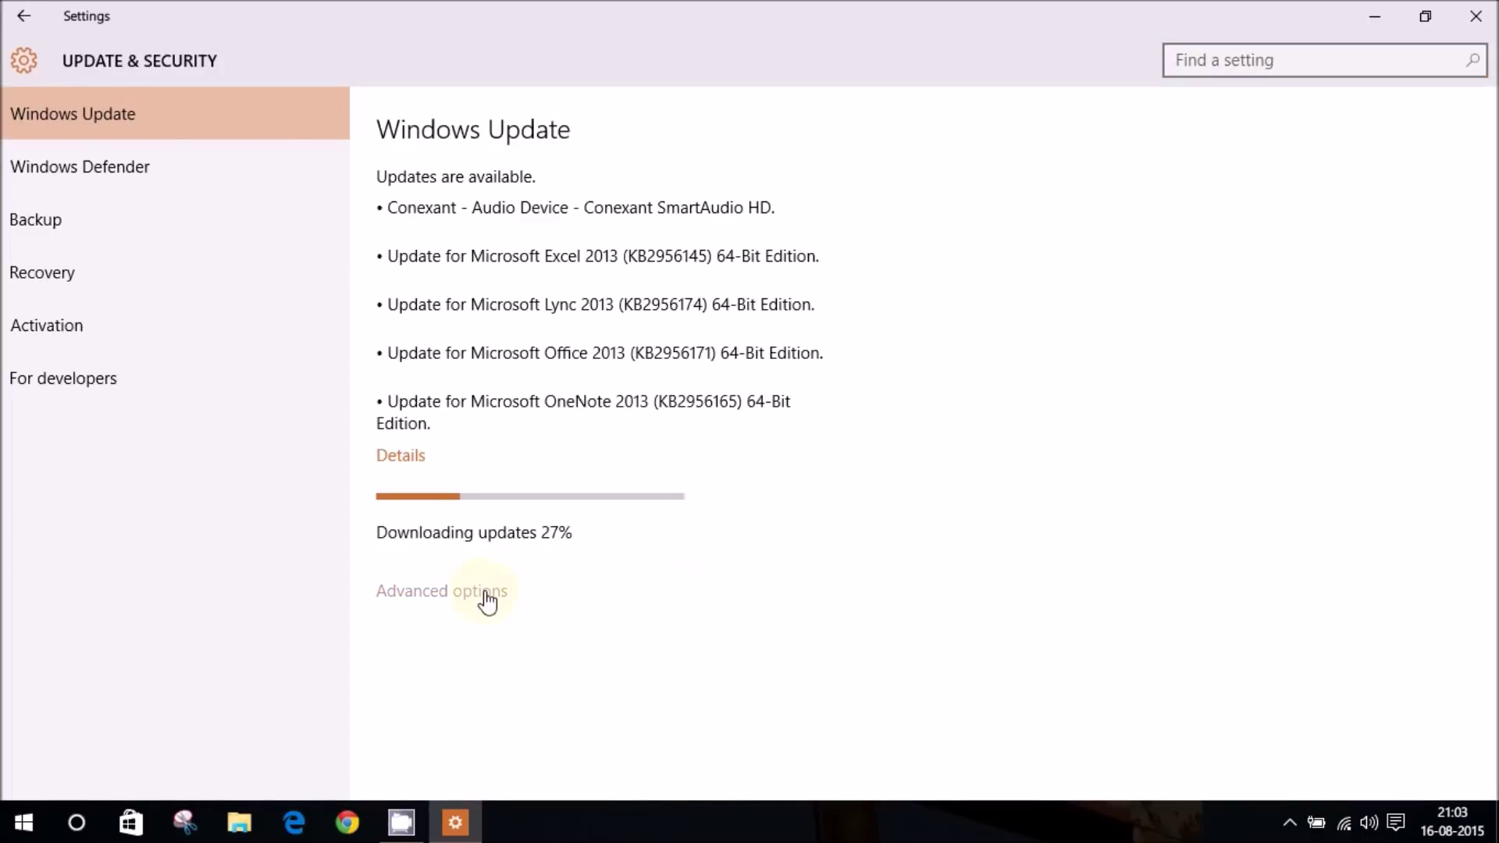
pyautogui.click(486, 601)
pyautogui.click(150, 183)
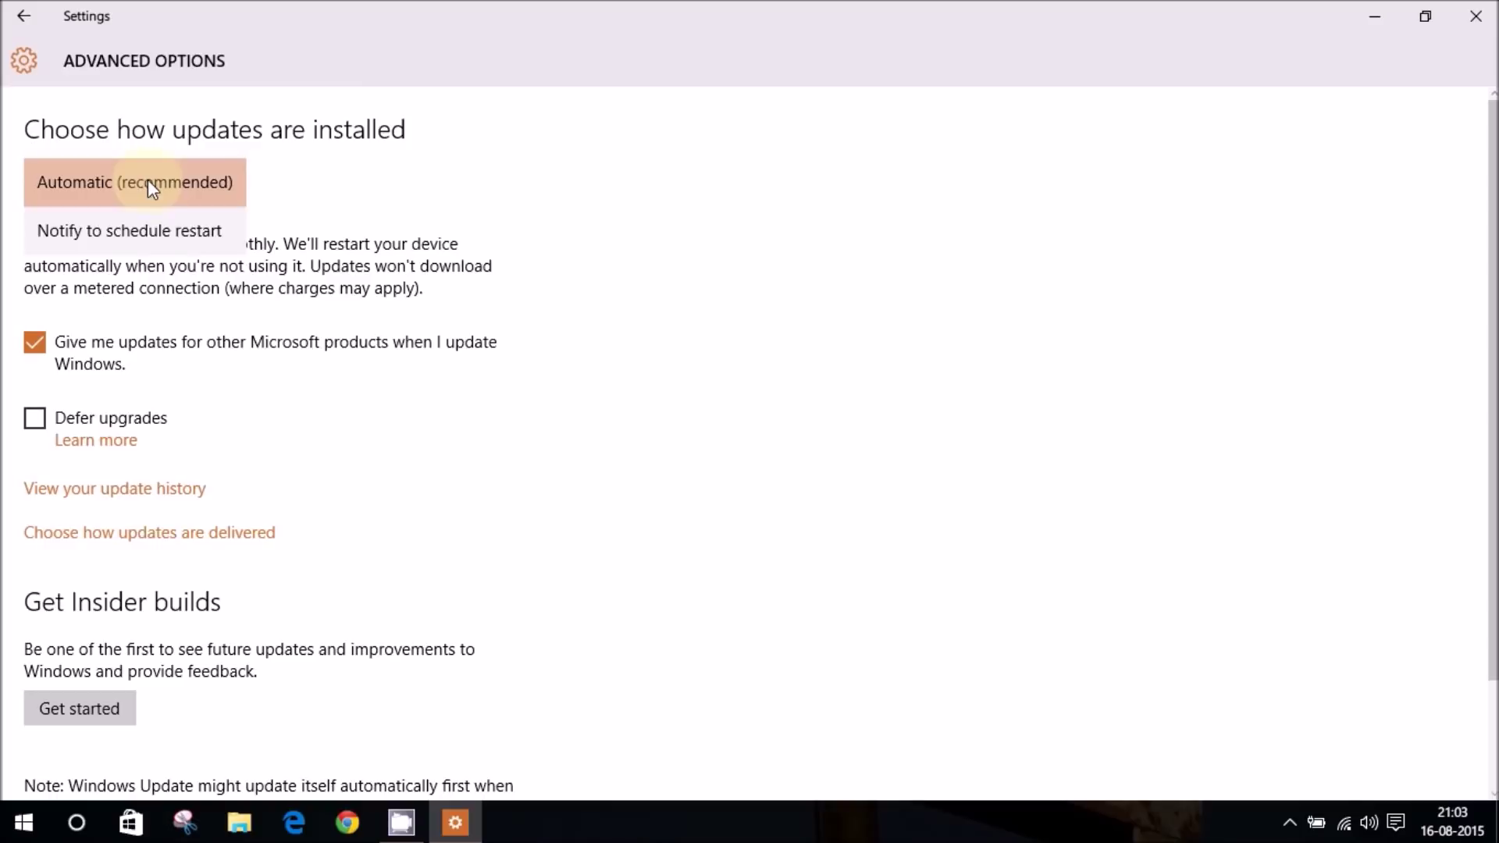
pyautogui.click(199, 289)
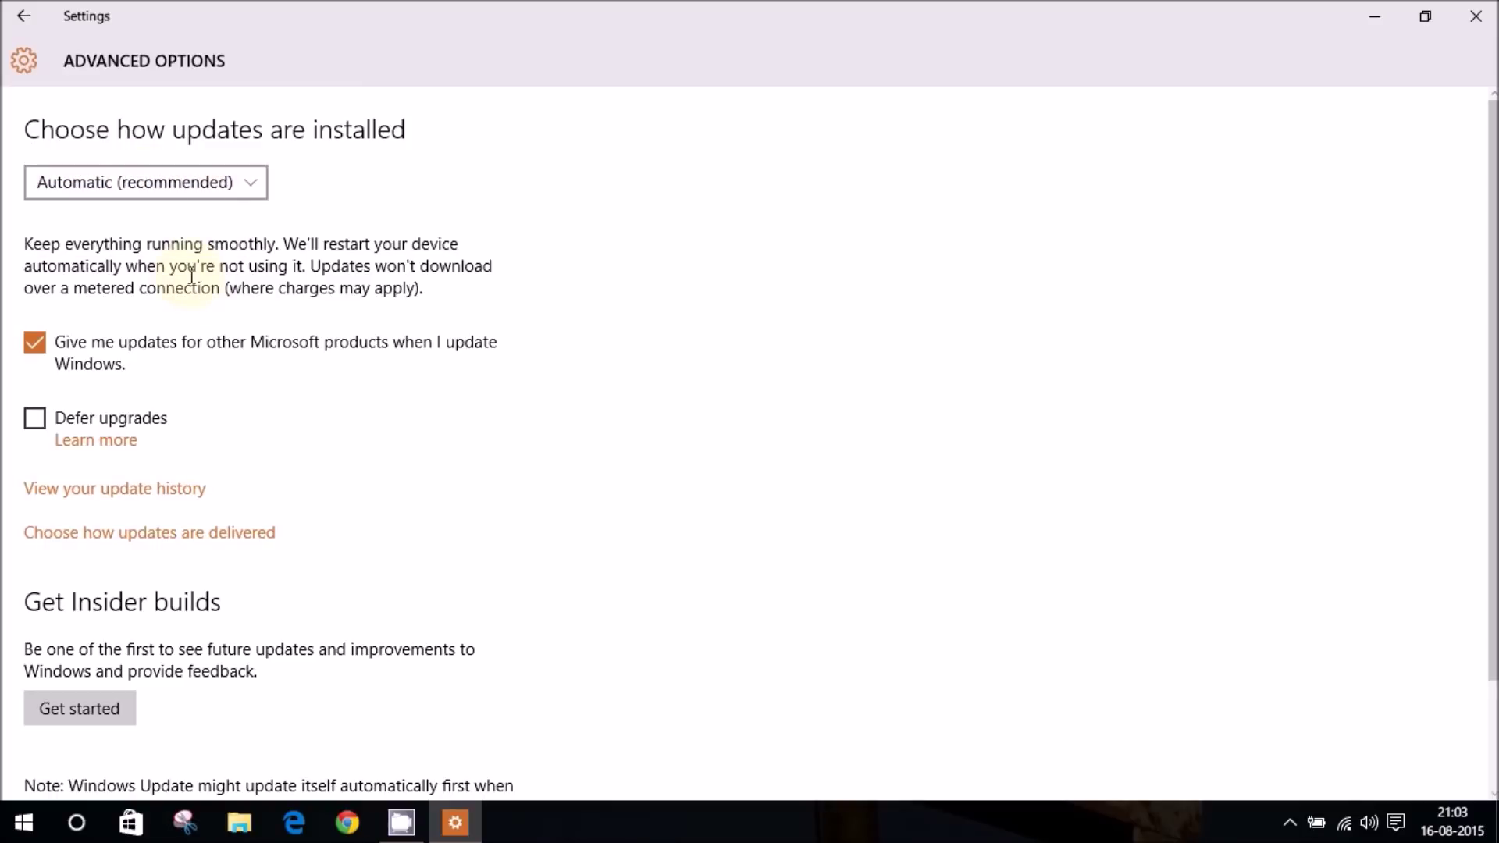
pyautogui.click(1479, 12)
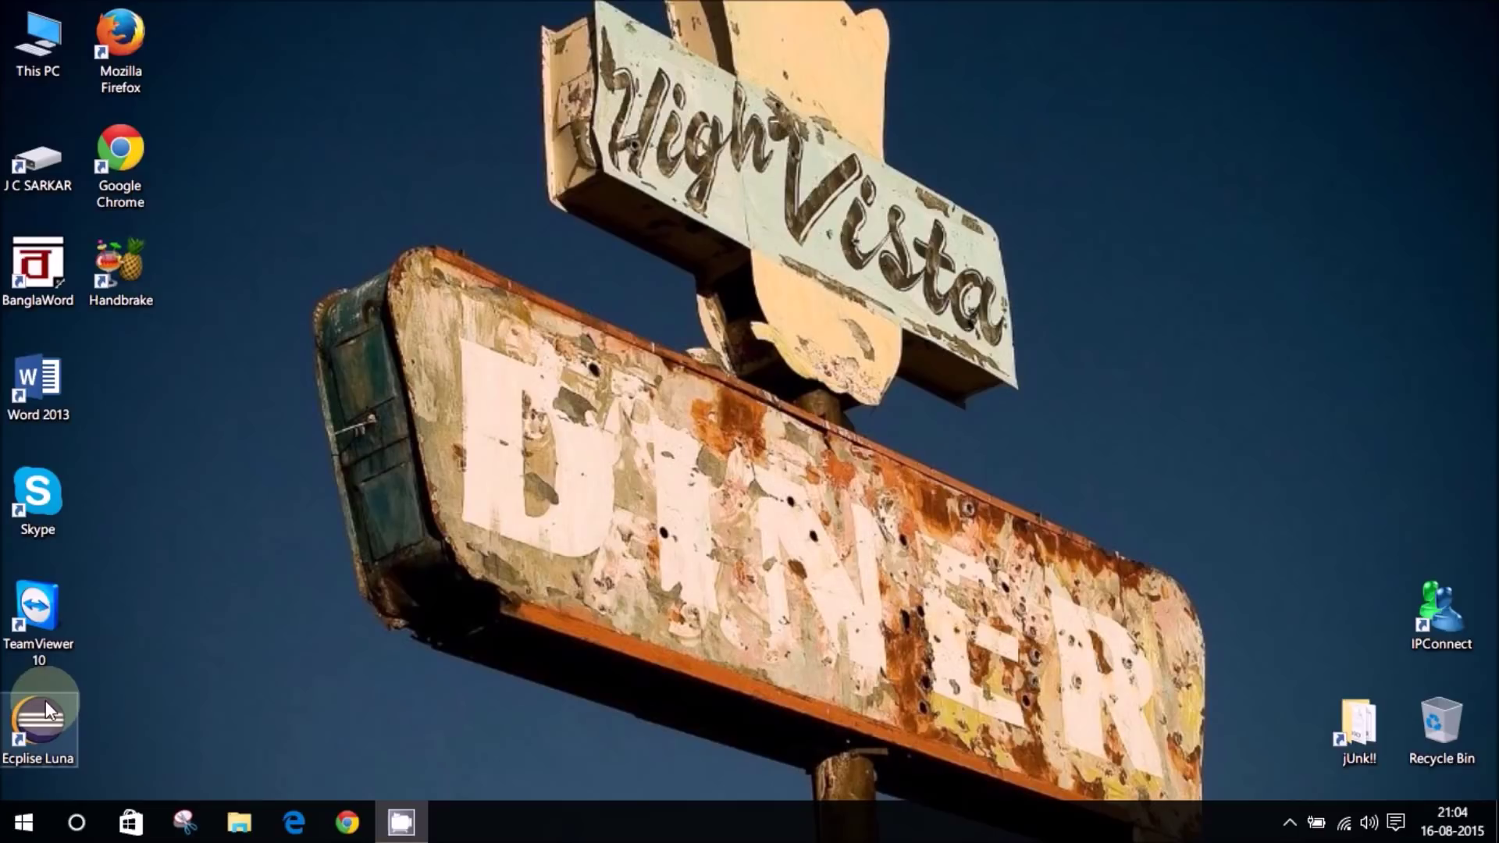
pyautogui.click(3, 829)
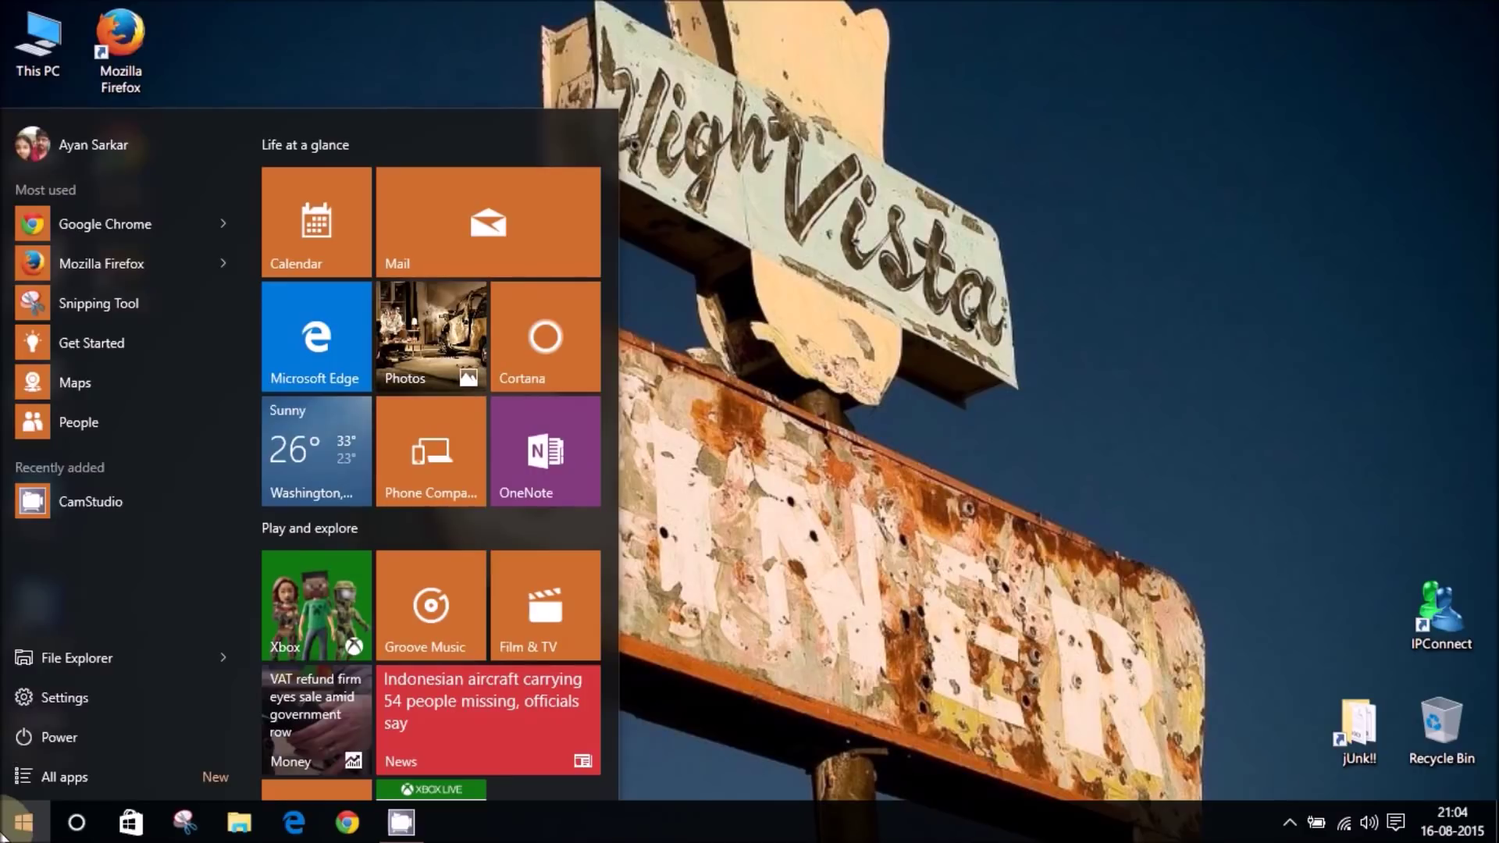
# Search the Start menu for 'servic' to find the Services app
pyautogui.write('servic')
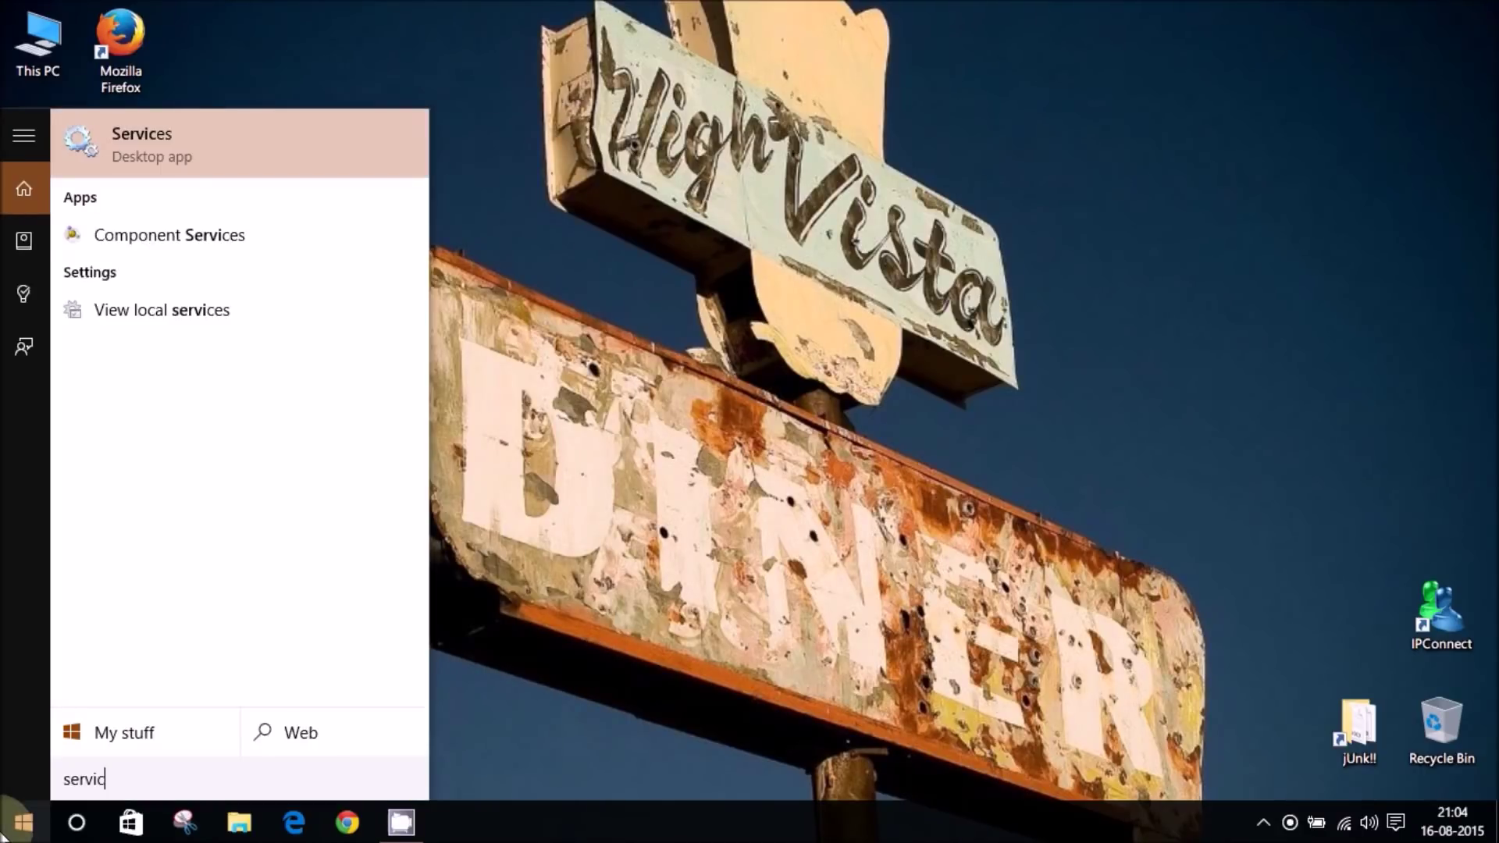
# Launch Services maximized, scroll to the Windows Update service, and open its properties
pyautogui.press('Return')
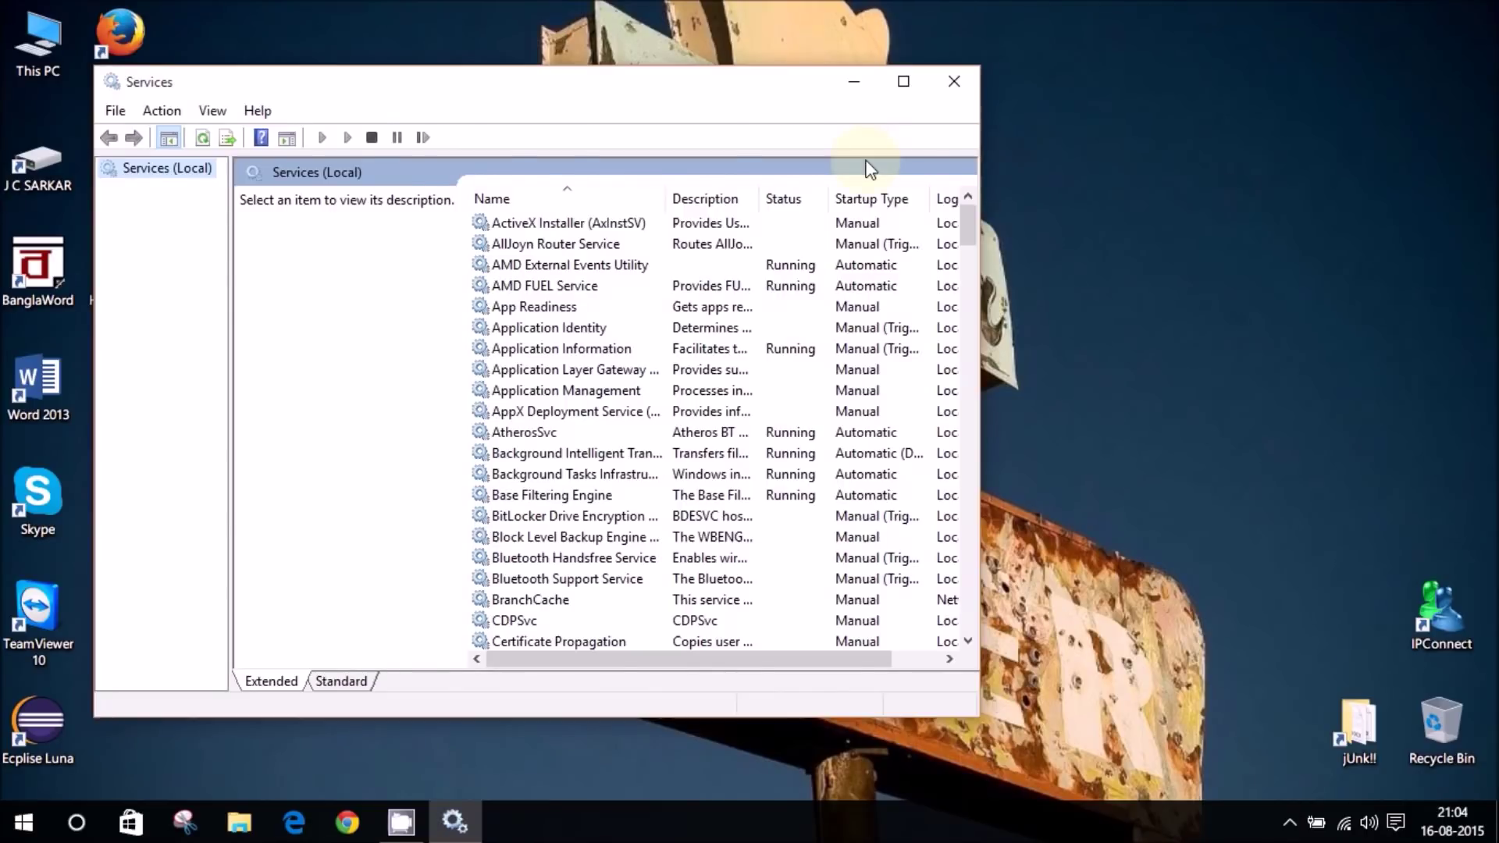
pyautogui.click(903, 81)
pyautogui.moveTo(1490, 155); pyautogui.dragTo(1490, 675)
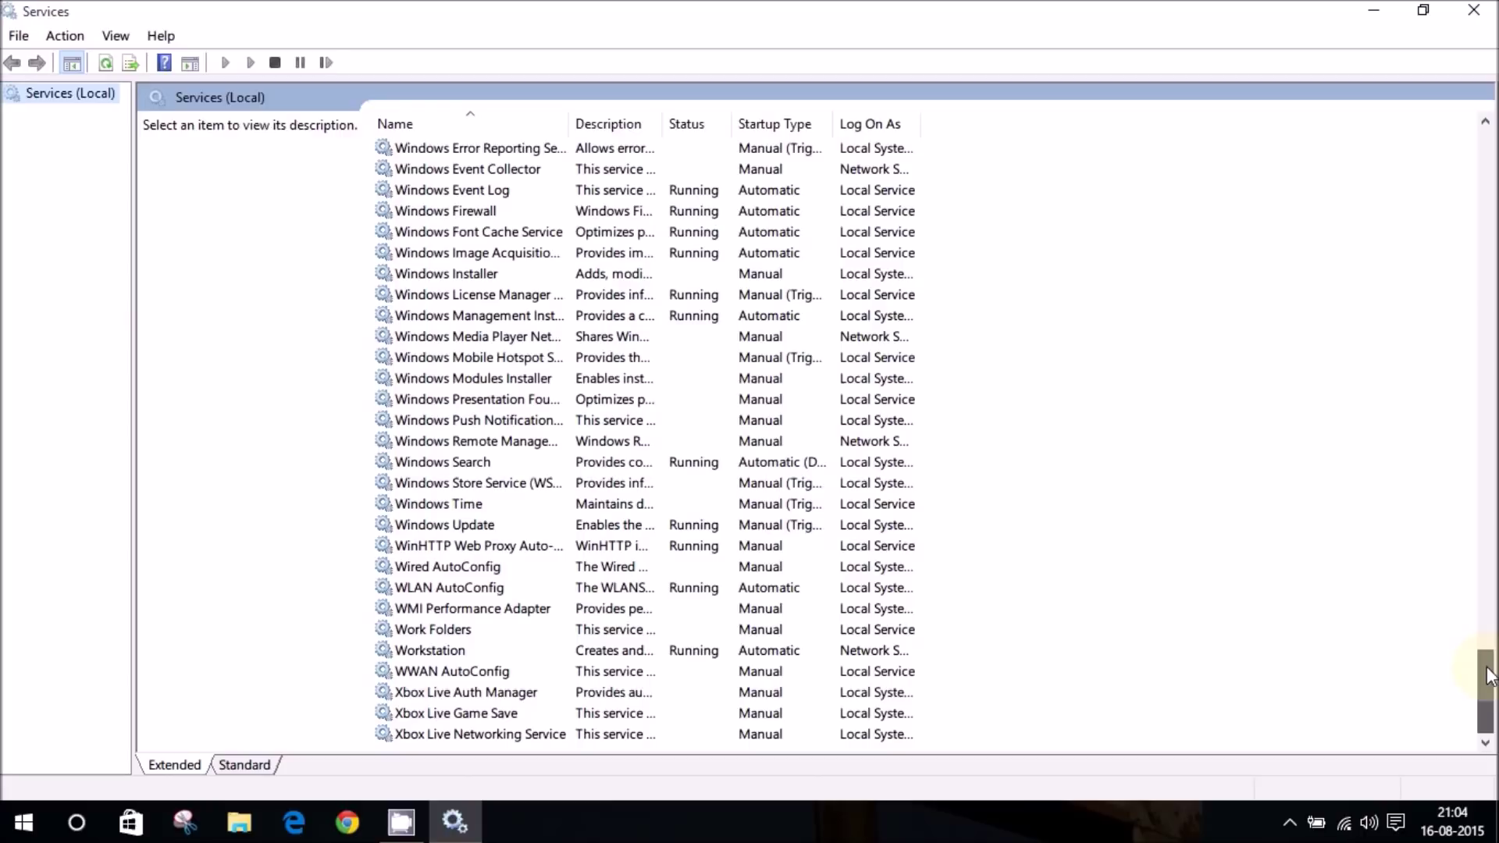
pyautogui.click(438, 529)
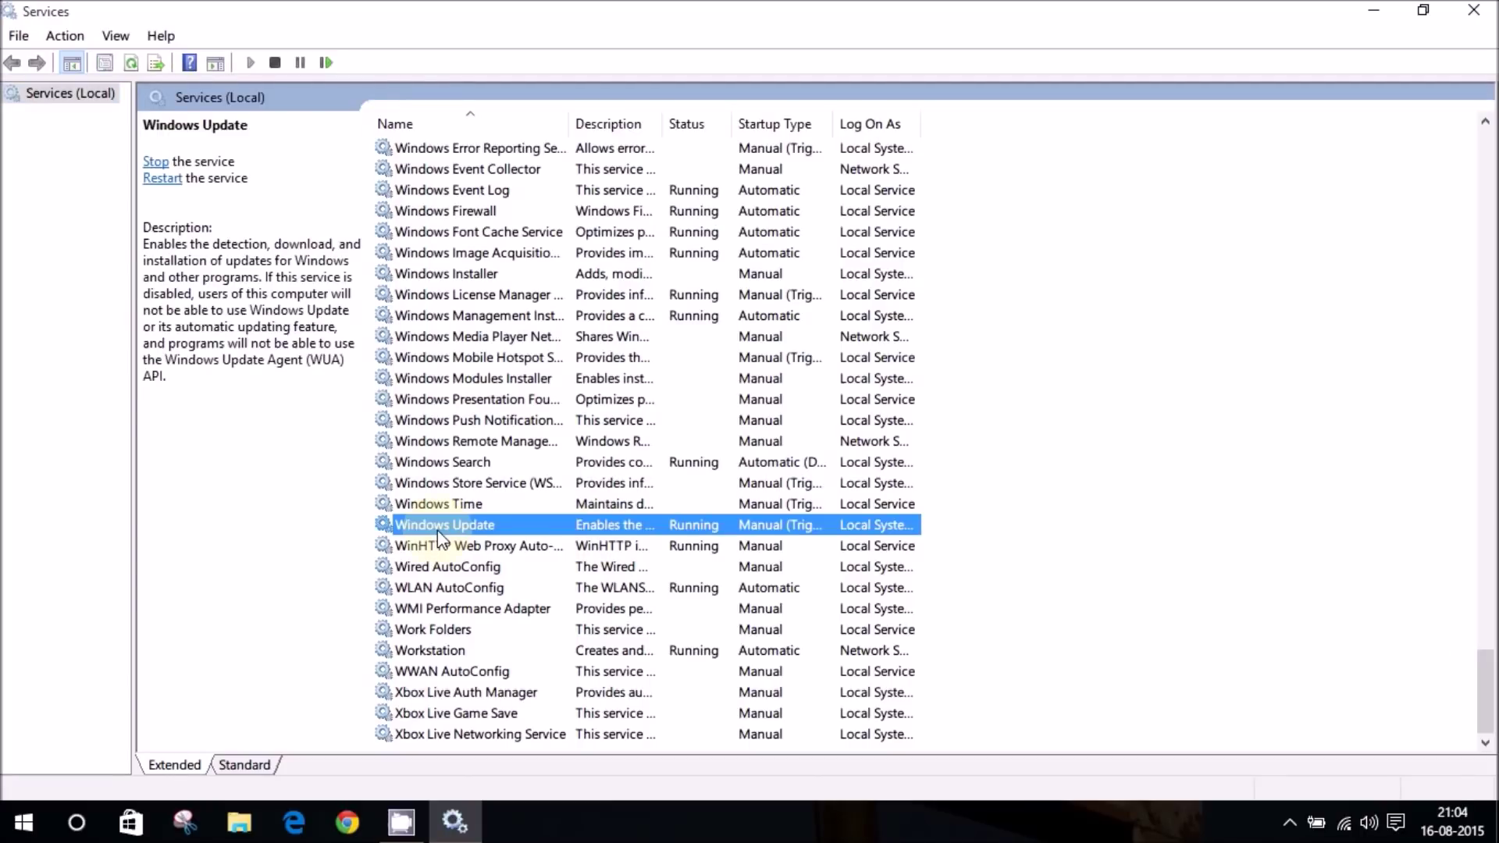
pyautogui.doubleClick(438, 528)
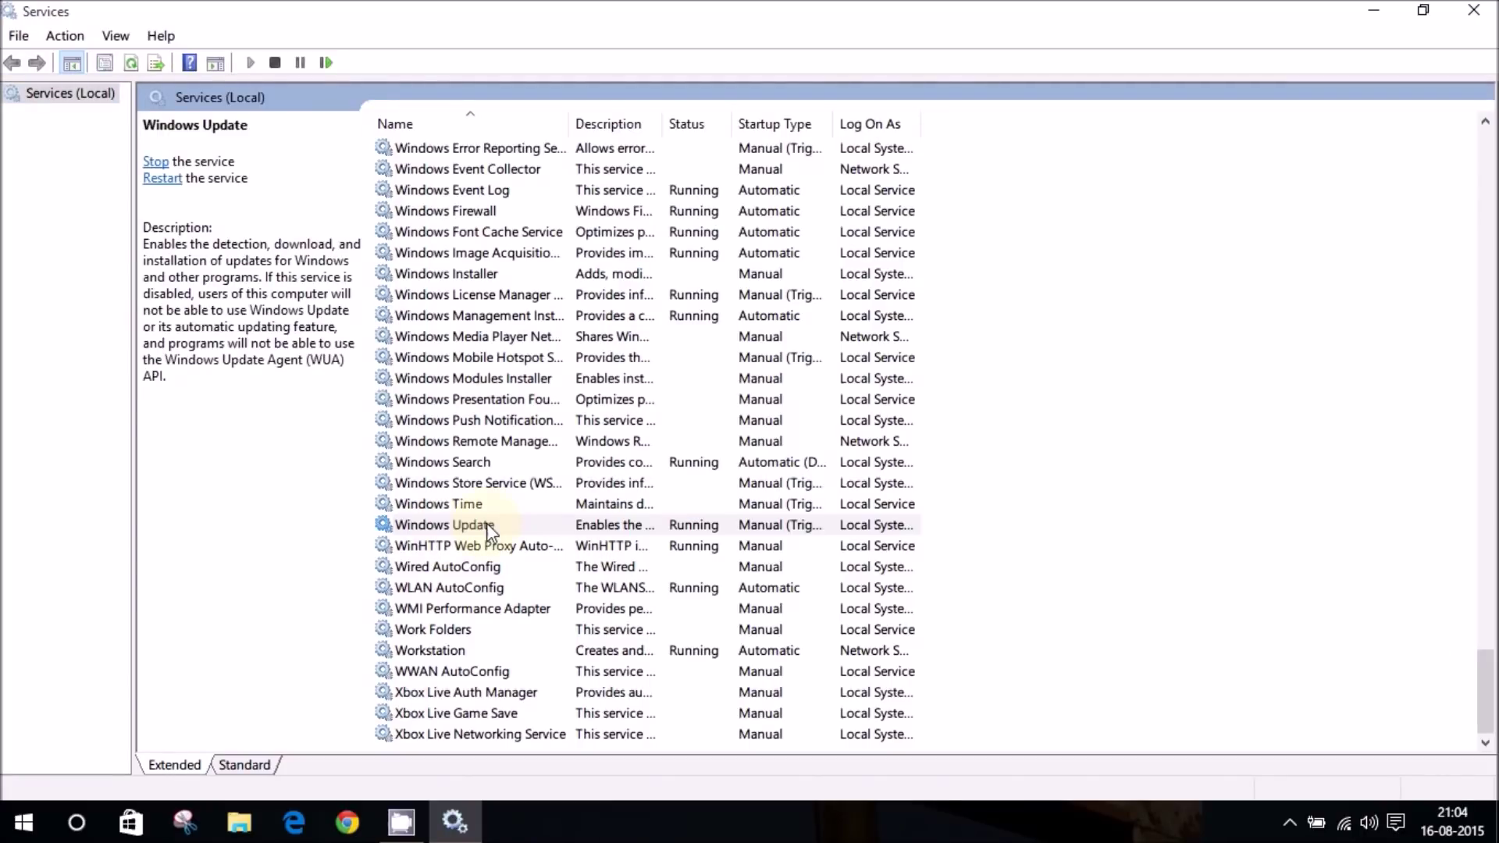
# Set the Windows Update service startup type to Disabled, confirm with OK, and close Services
pyautogui.click(688, 383)
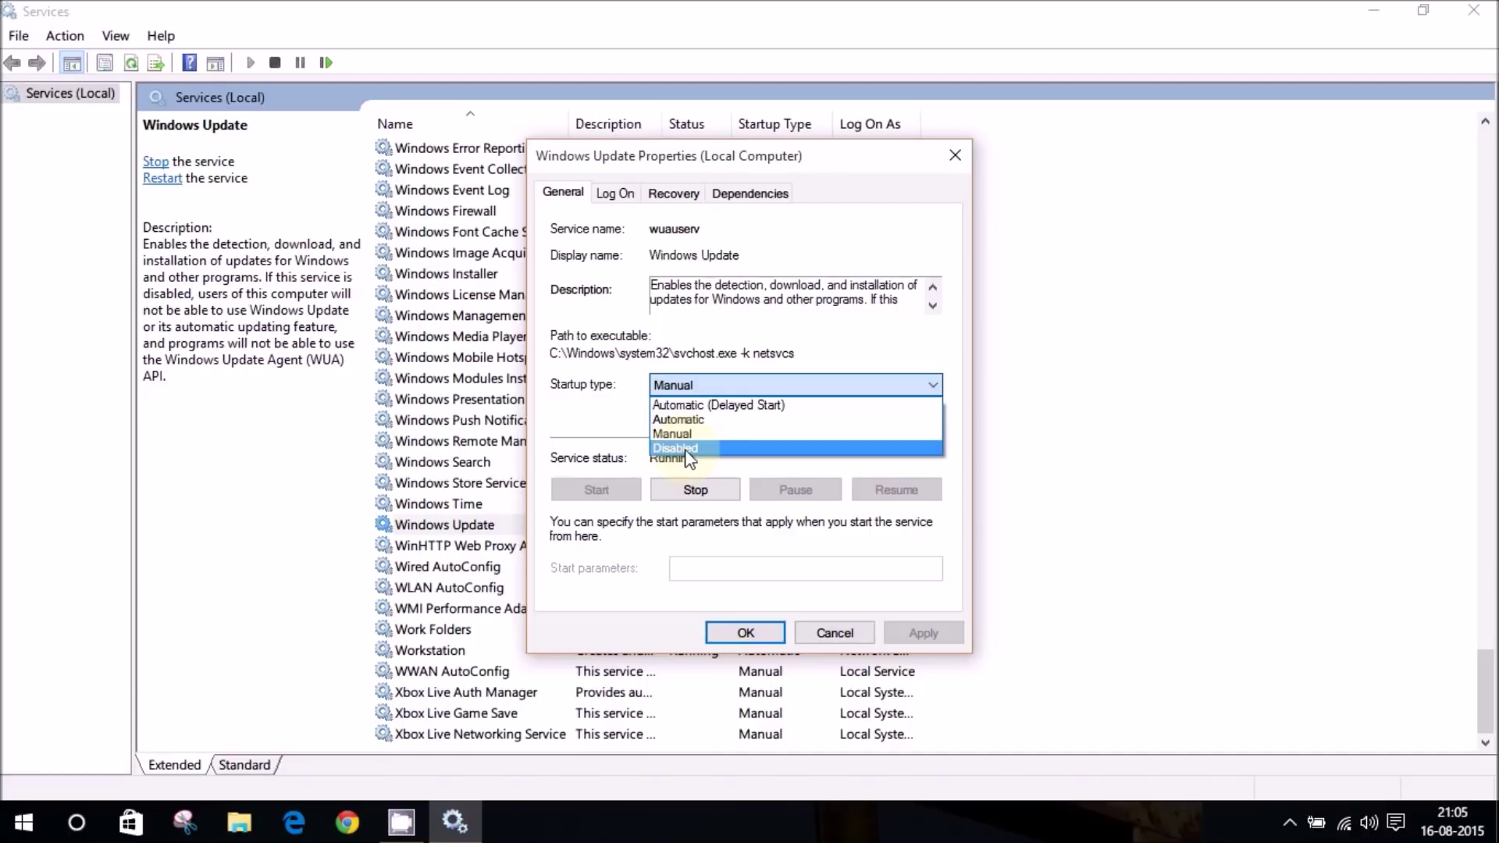
pyautogui.click(834, 636)
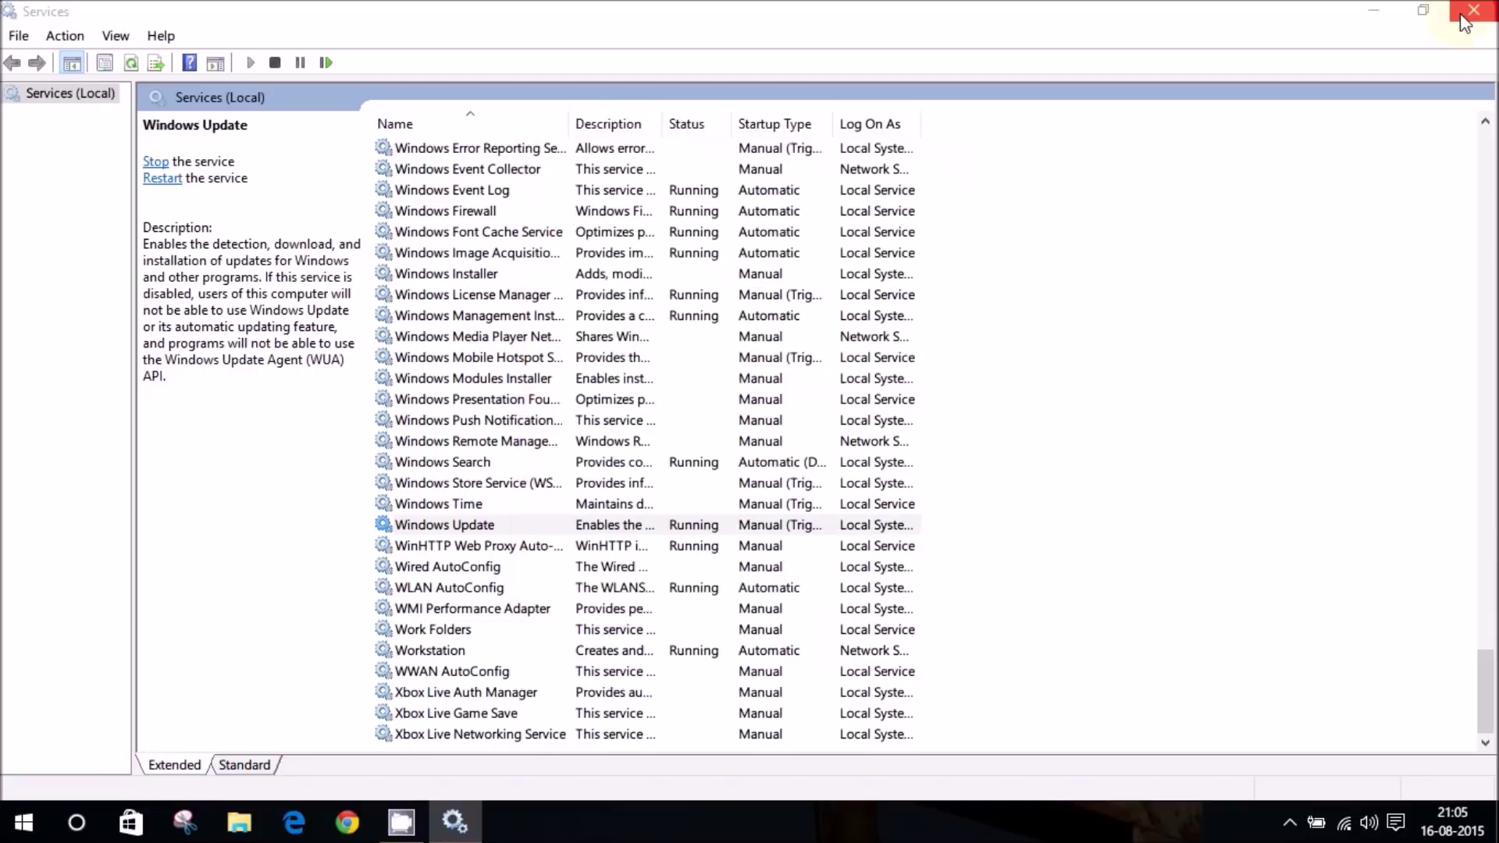
pyautogui.click(1463, 18)
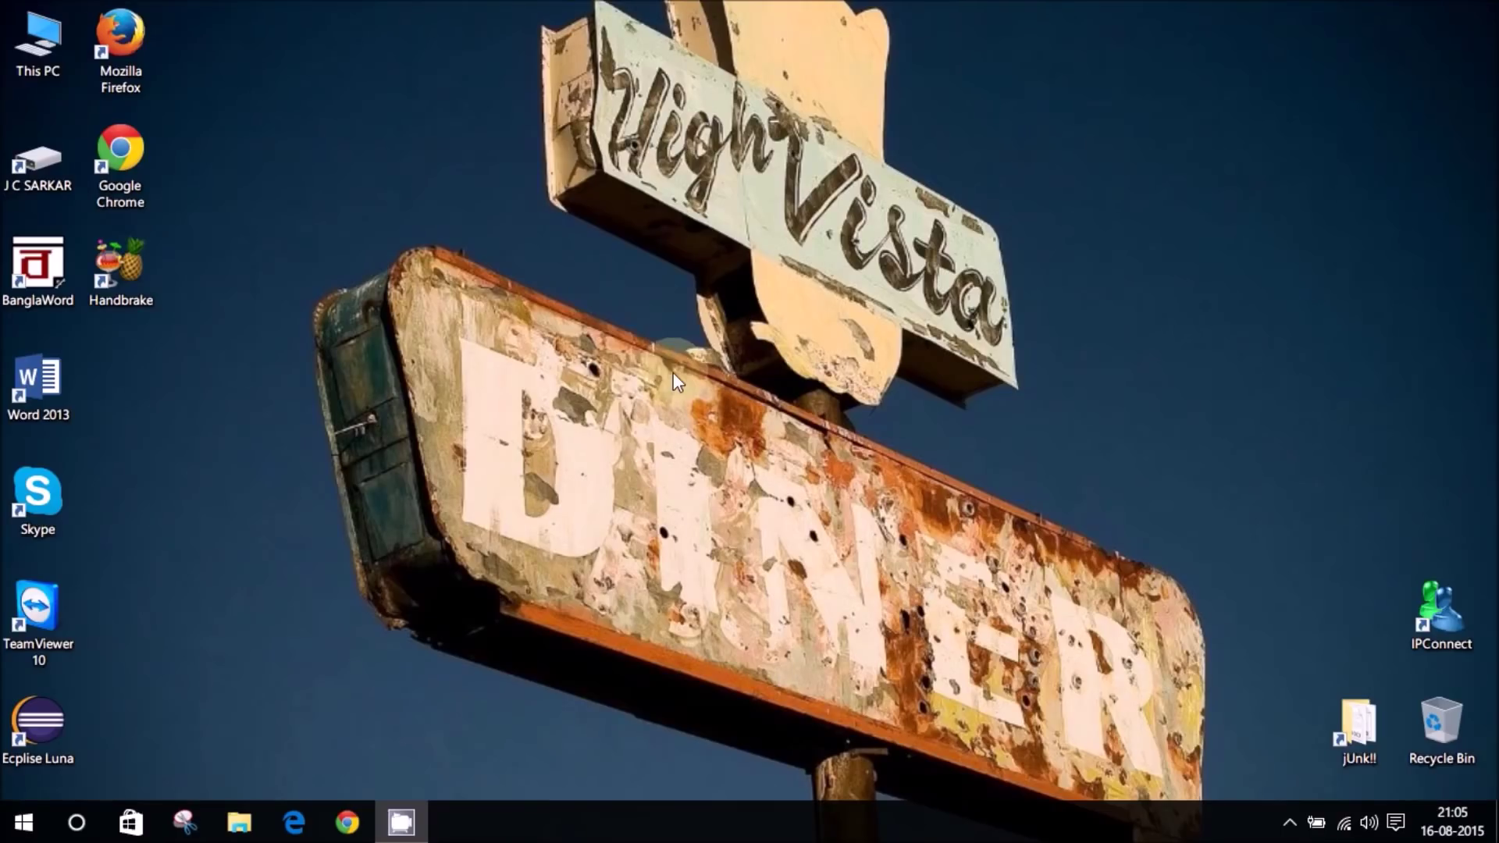